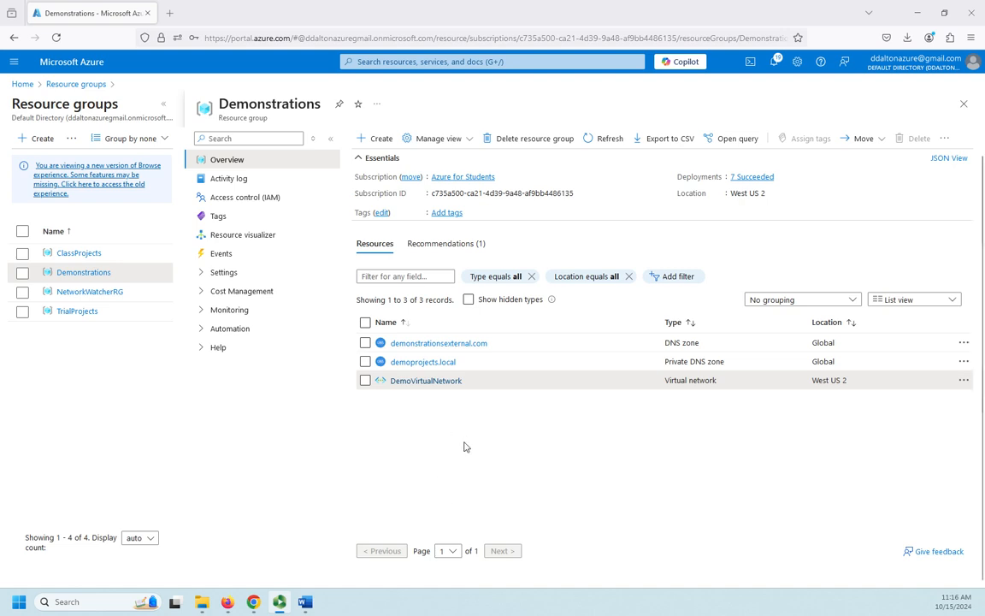
# Check DemoVirtualNetwork's overview, and start creating a Marketplace virtual network in the Demonstrations resource group.
pyautogui.click(434, 381)
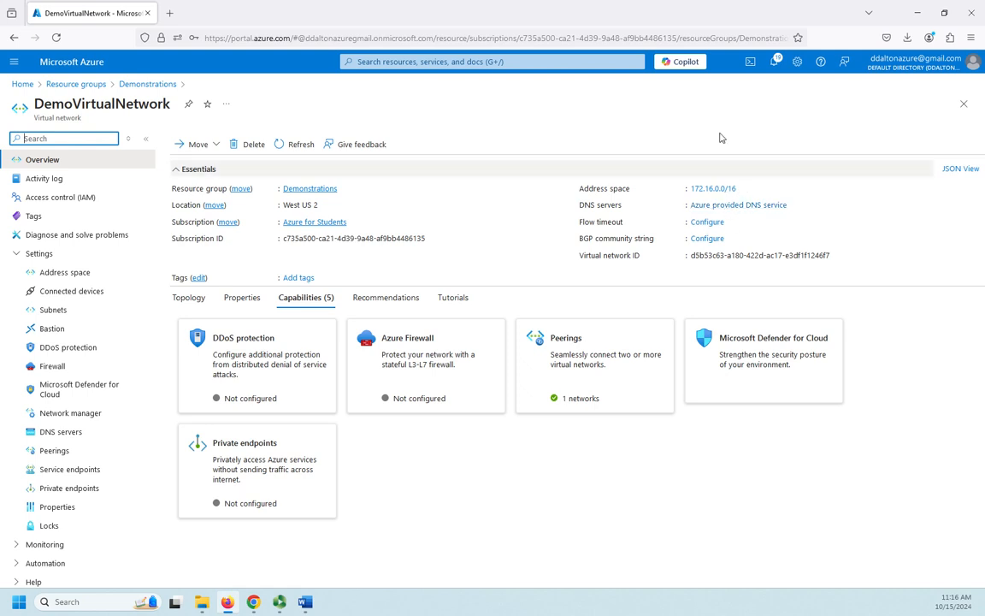
pyautogui.click(148, 84)
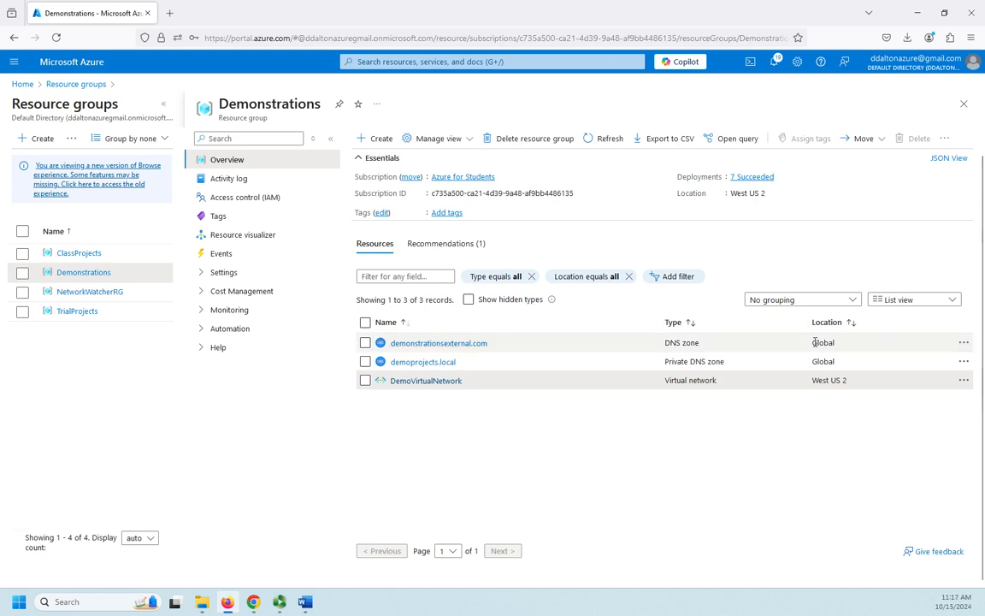
pyautogui.click(381, 140)
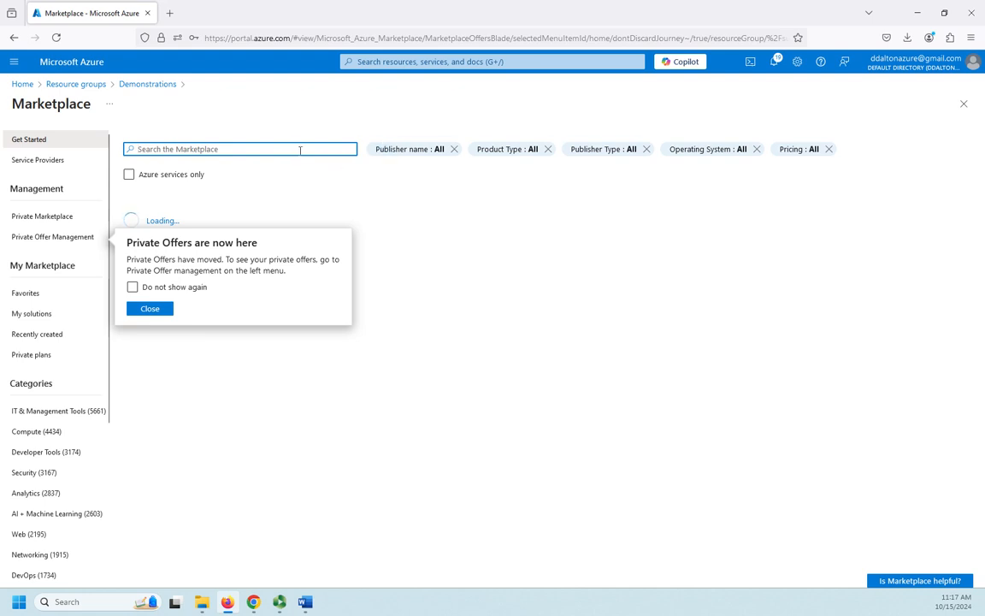
pyautogui.click(281, 148)
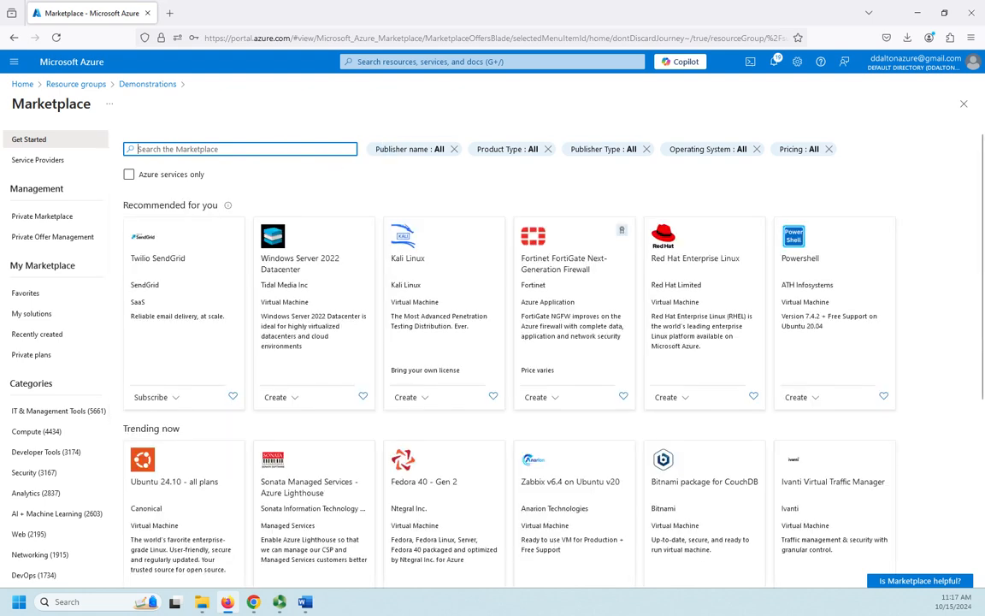
pyautogui.write('virtual network')
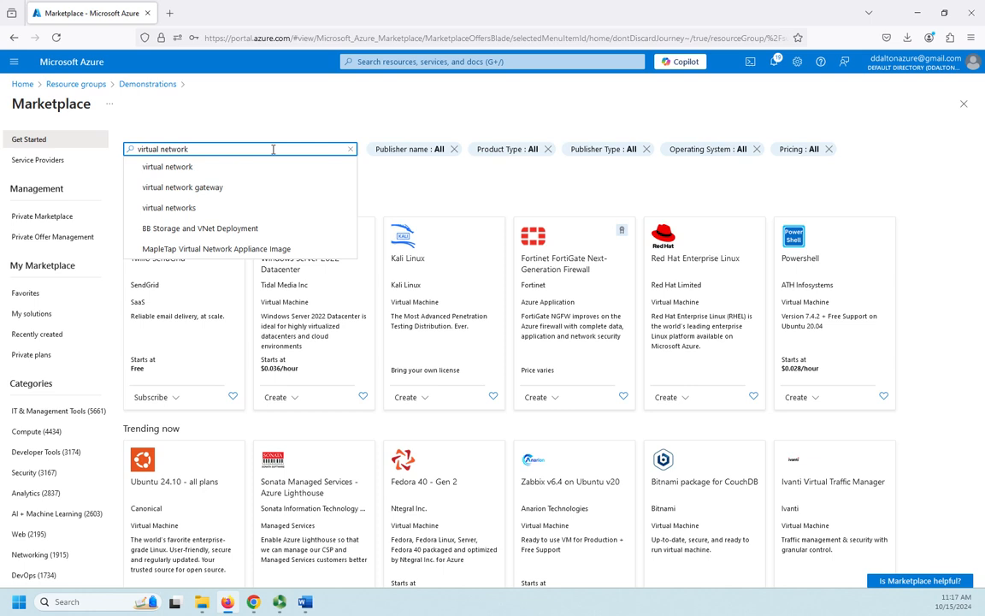
pyautogui.click(207, 168)
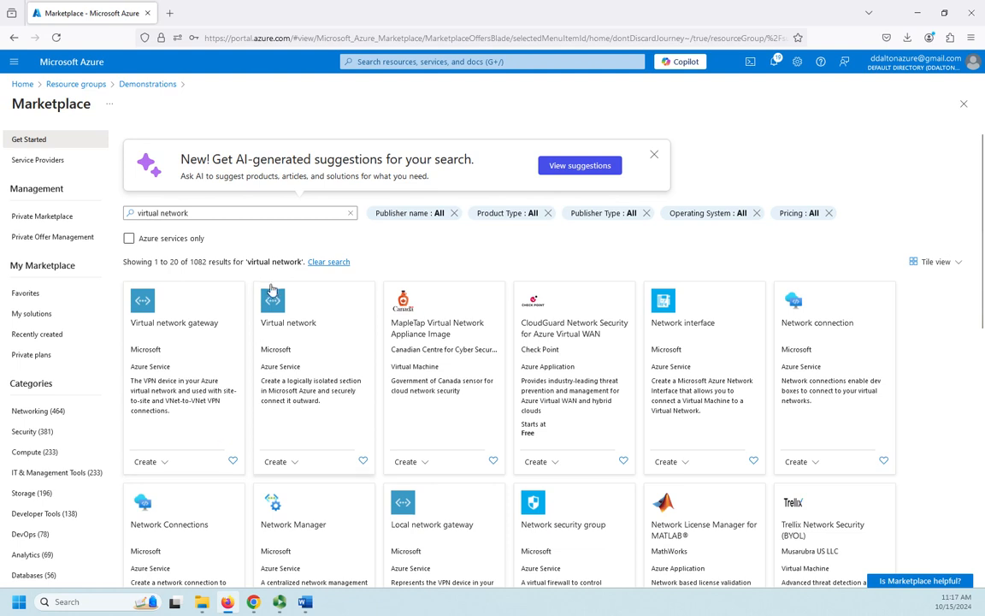
pyautogui.click(280, 462)
pyautogui.click(288, 481)
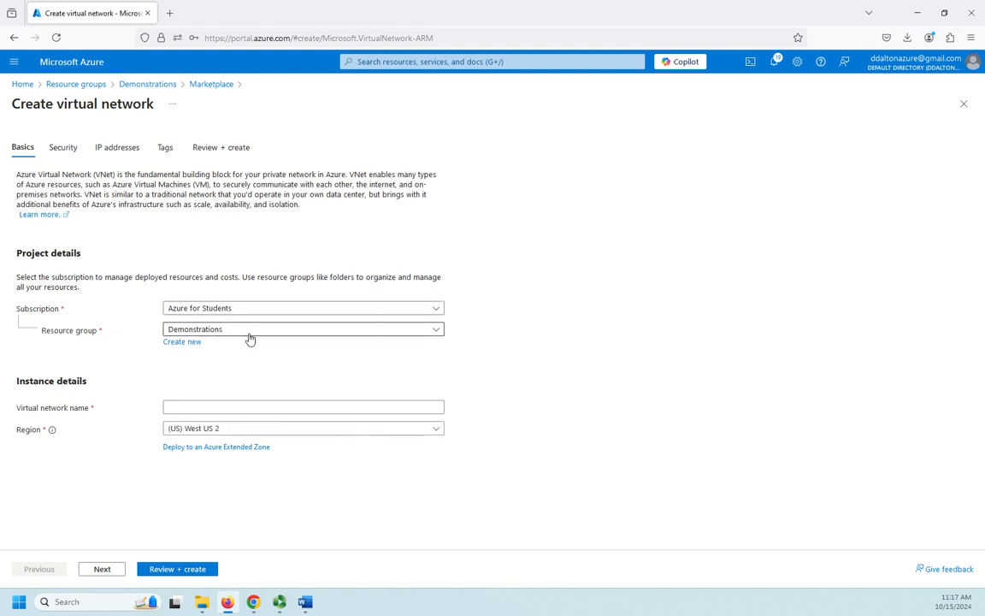
# Name the new virtual network DemoNetwork2 and continue past the security settings to the IP address configuration.
pyautogui.click(227, 406)
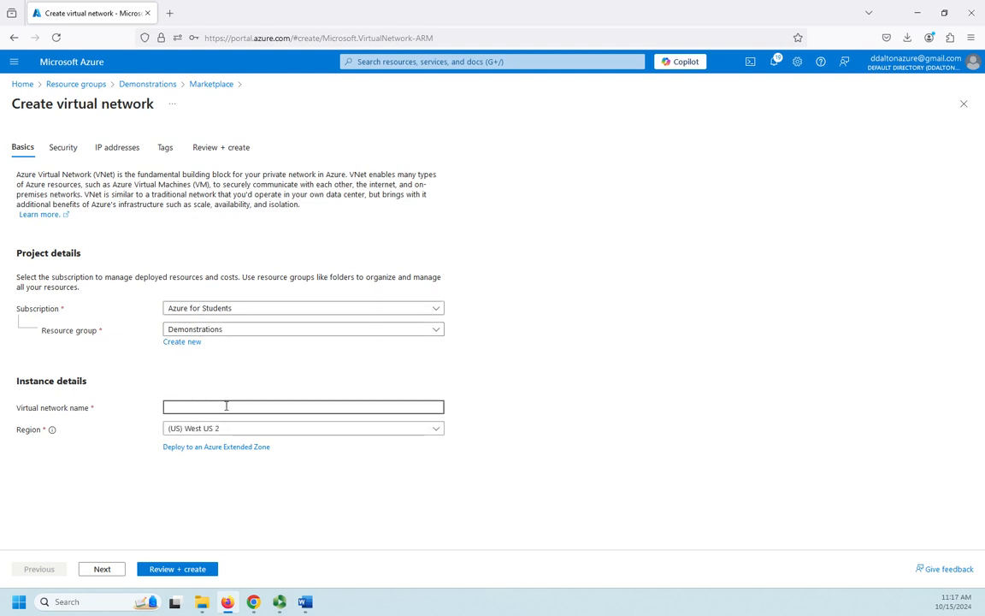
pyautogui.write('DemoNetwork2')
pyautogui.click(102, 570)
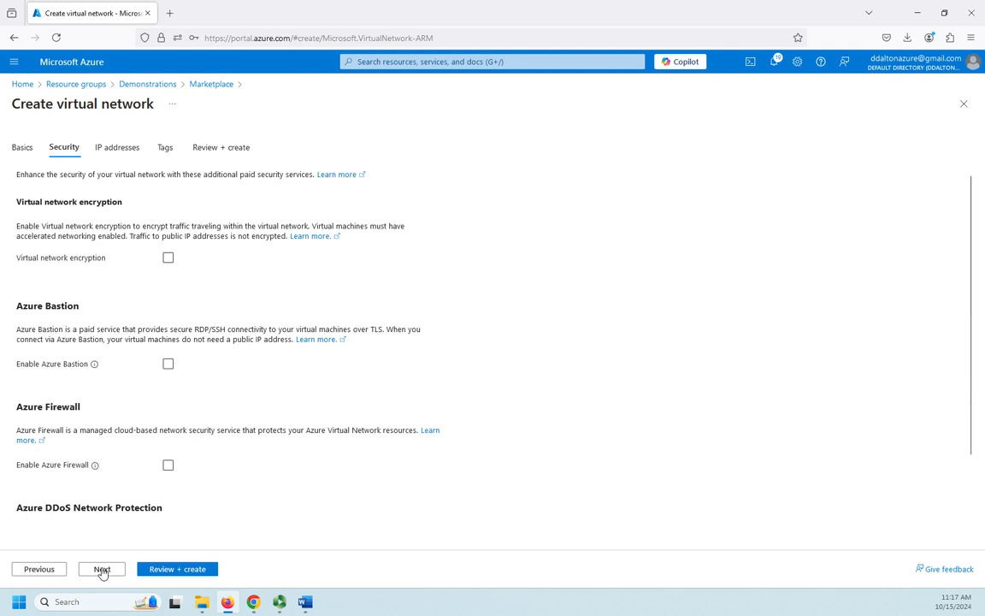
pyautogui.click(167, 258)
pyautogui.scroll(-2, 216, 257)
pyautogui.scroll(2, 219, 261)
pyautogui.click(102, 570)
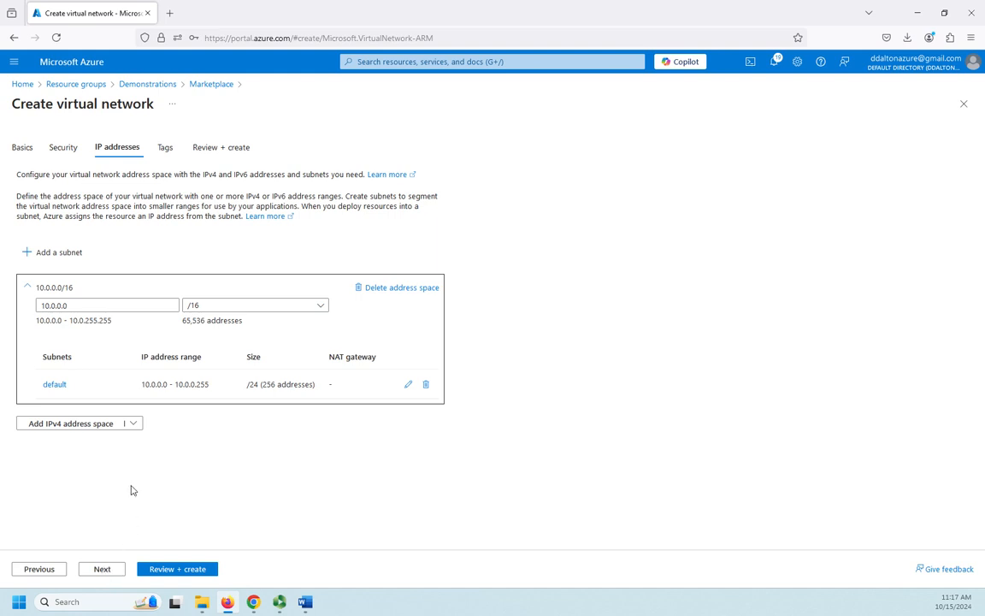
# Replace the default address space with a new IPv4 address space of 172.17.0.0/16.
pyautogui.click(418, 288)
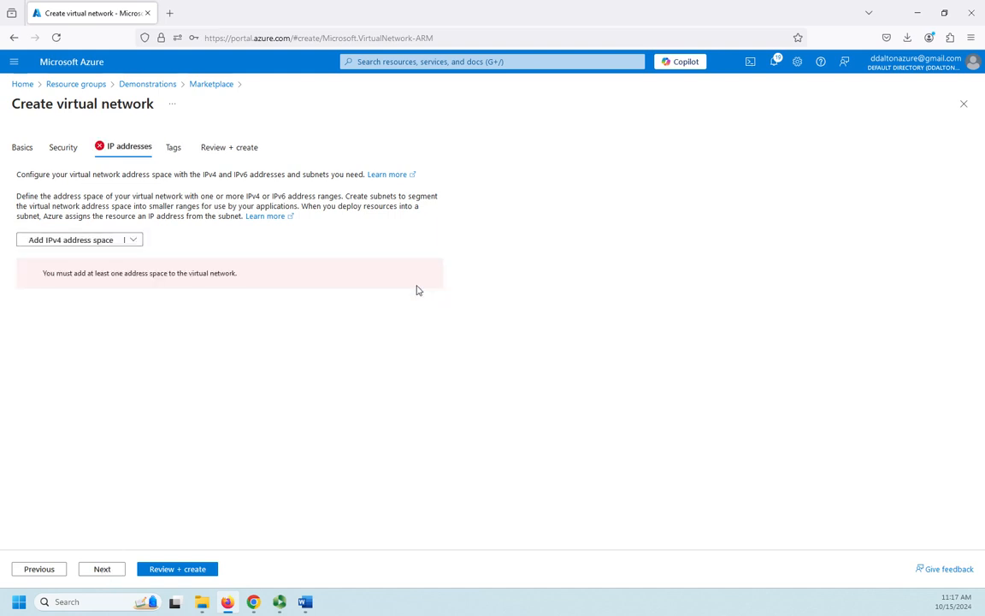
pyautogui.click(66, 240)
pyautogui.click(132, 336)
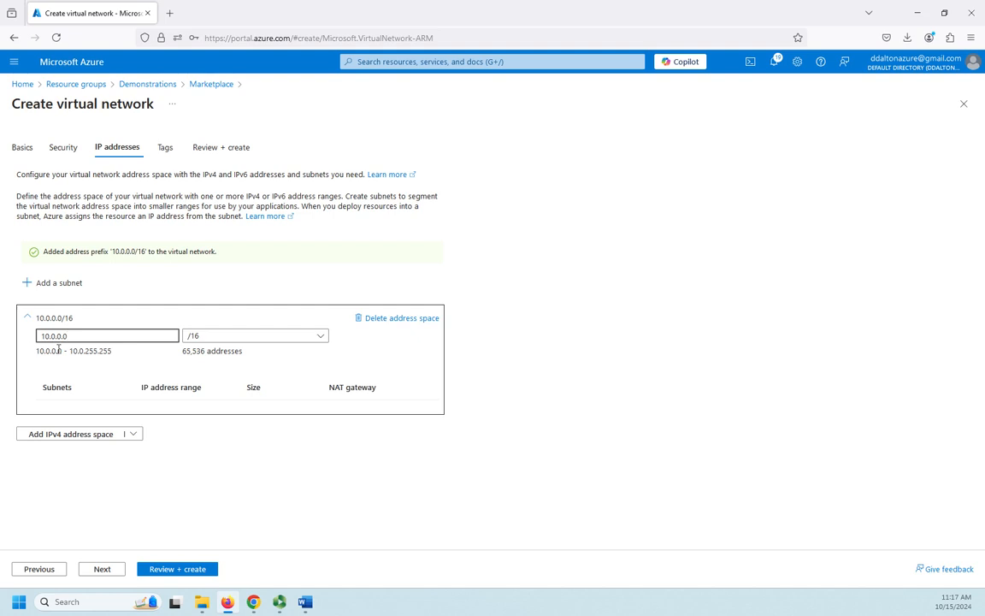
pyautogui.moveTo(96, 335); pyautogui.dragTo(35, 336)
pyautogui.write('172.16.17.01')
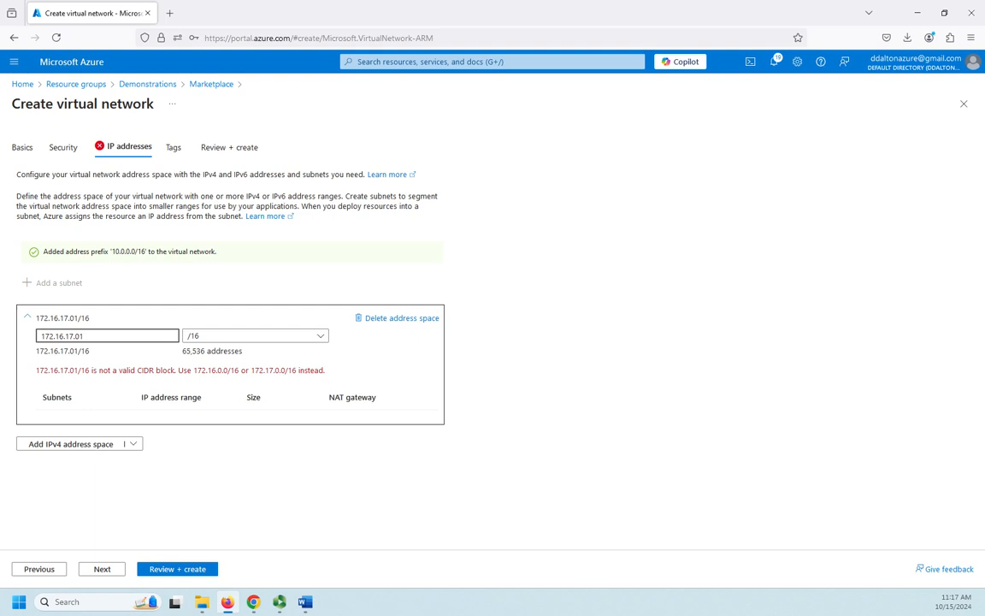
pyautogui.press('BackSpace')
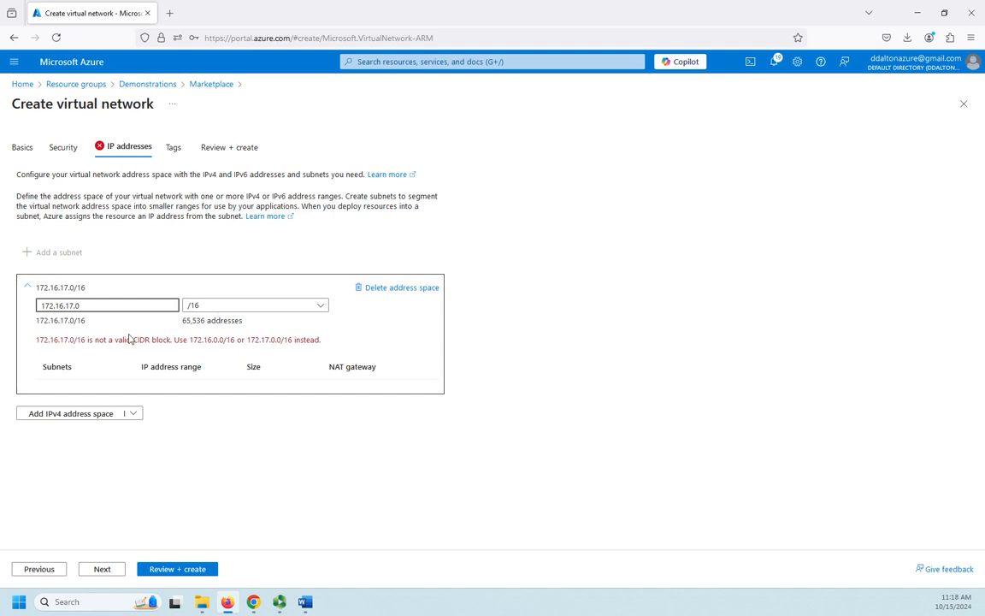
pyautogui.doubleClick(56, 305)
pyautogui.press('BackSpace')
pyautogui.press('BackSpace')
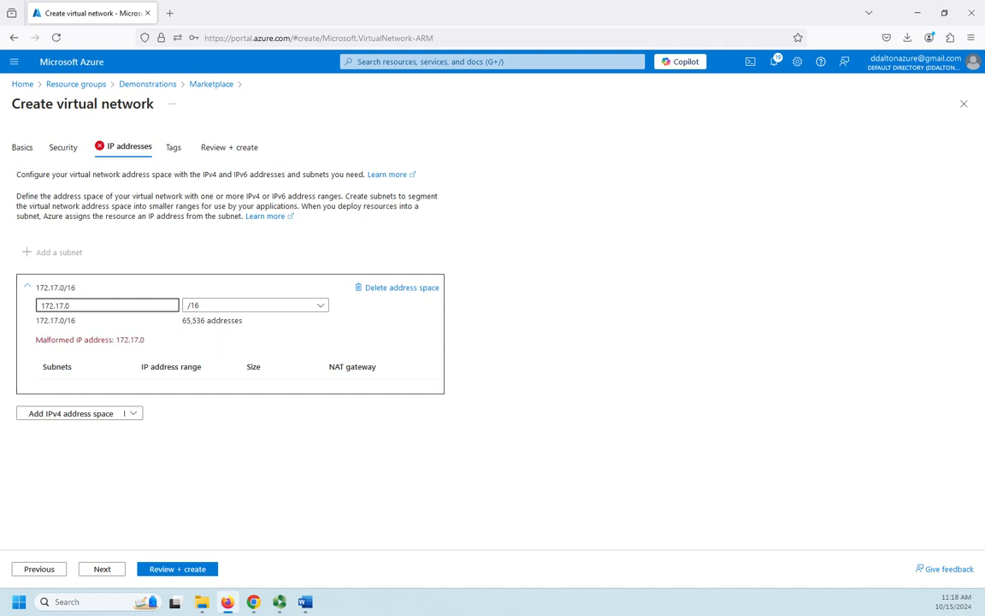
pyautogui.write('.0')
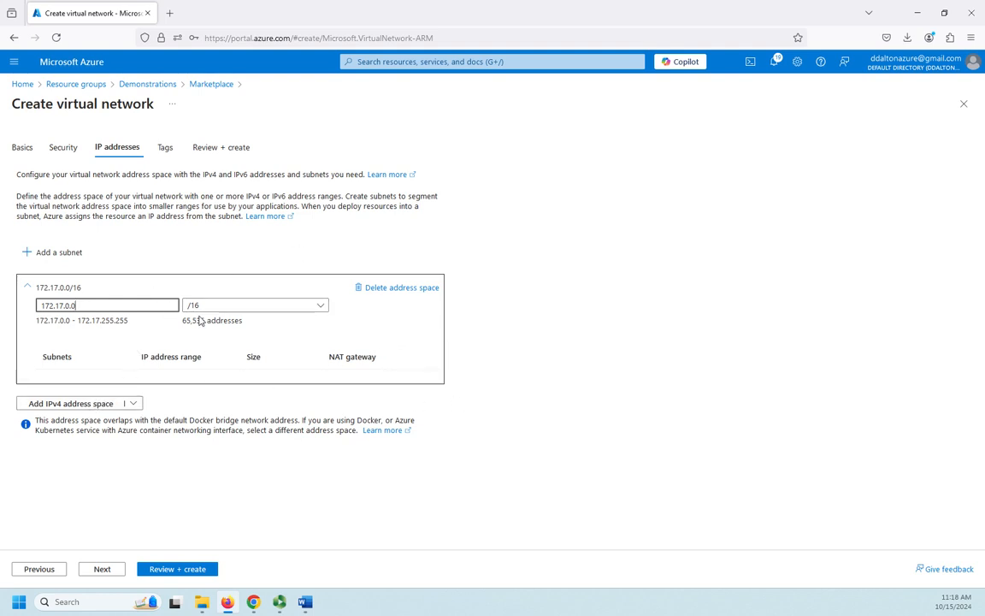
# Add a subnet named default2 to the 172.17.0.0/16 address space, keeping the Default purpose and /24 size.
pyautogui.click(53, 254)
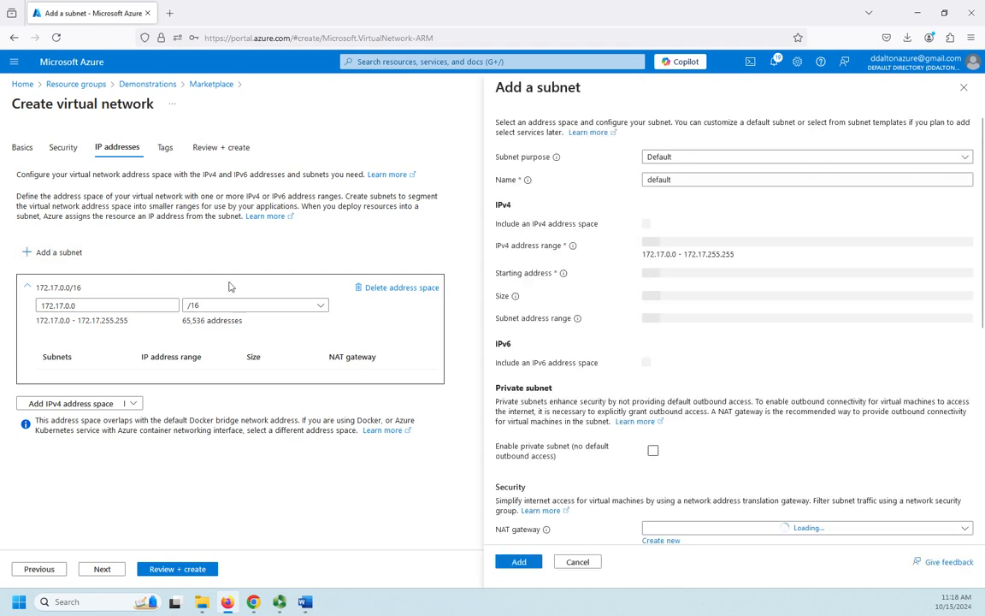
pyautogui.click(684, 159)
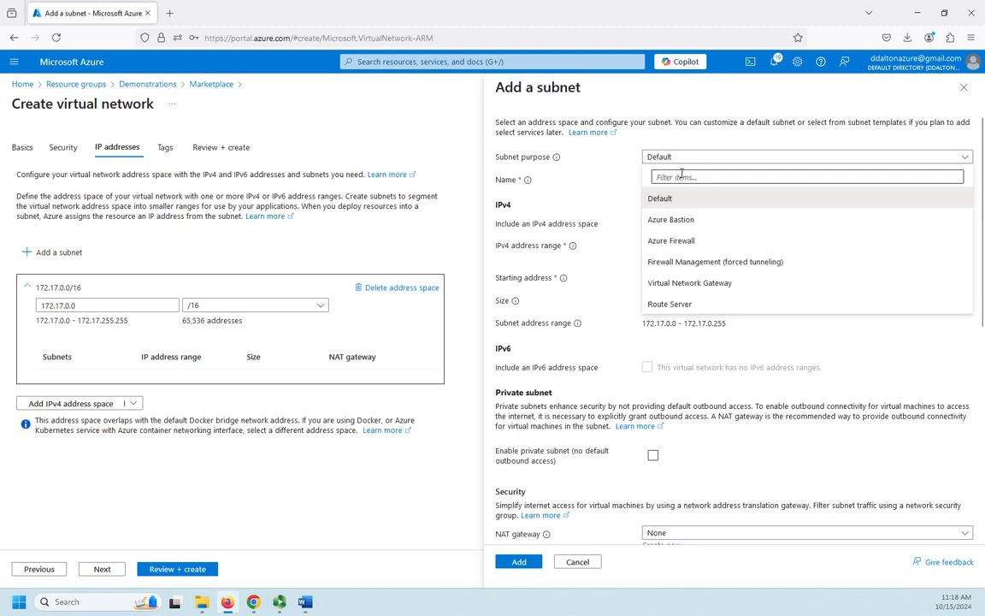
pyautogui.click(682, 159)
pyautogui.click(684, 160)
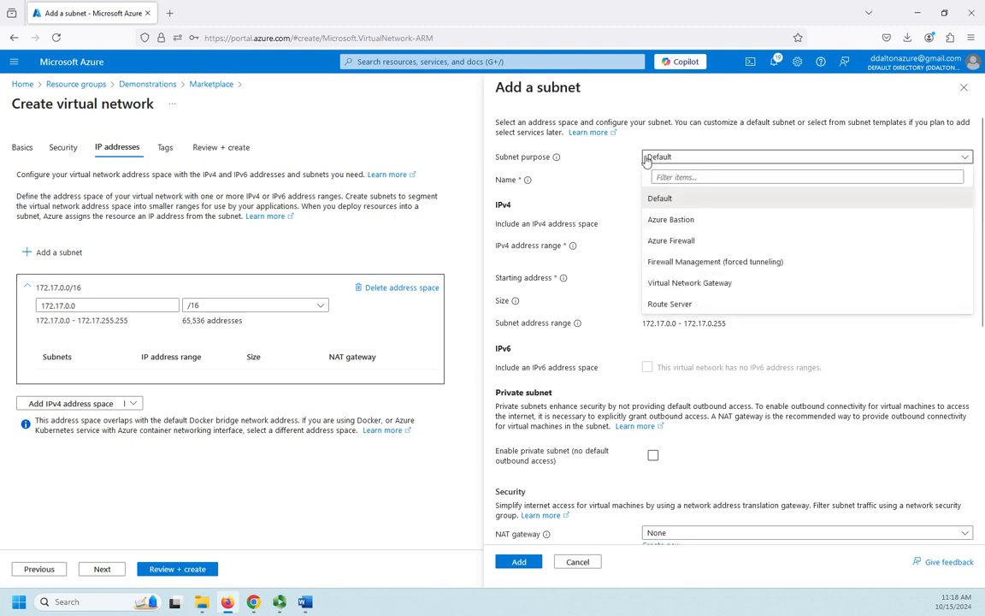
pyautogui.click(697, 180)
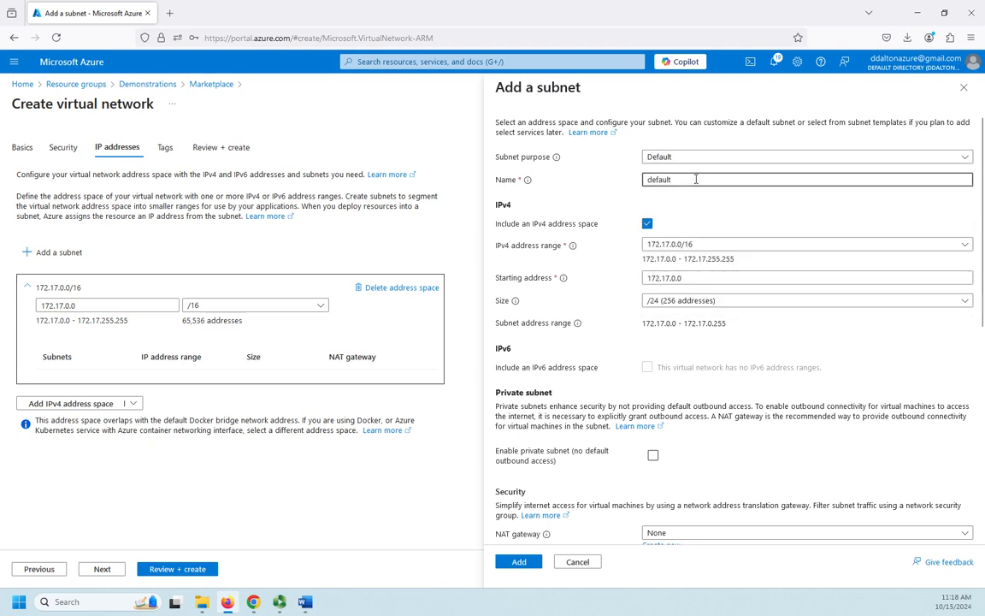
pyautogui.write('2')
pyautogui.scroll(-5, 719, 311)
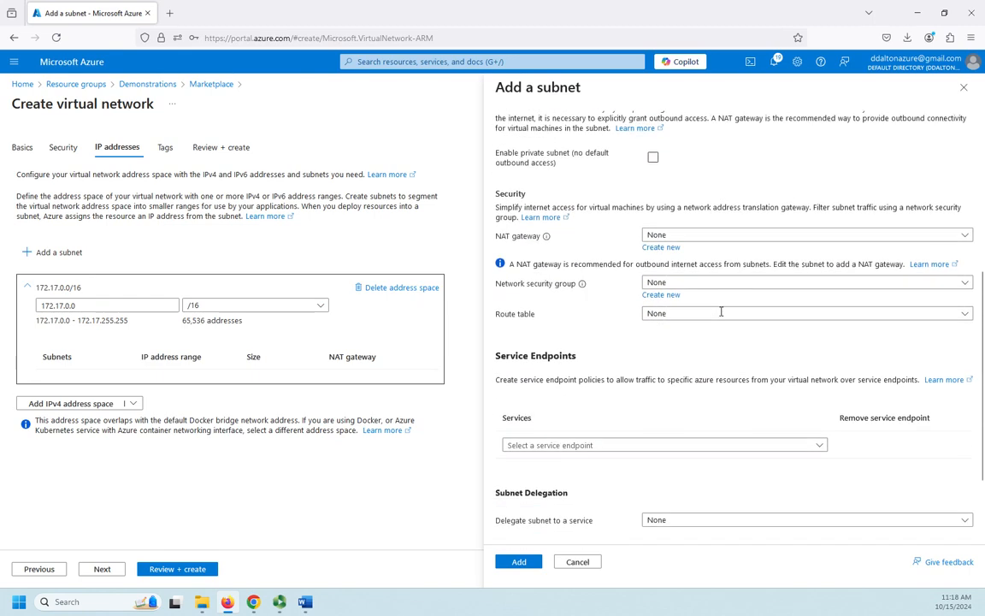
pyautogui.scroll(-1, 719, 315)
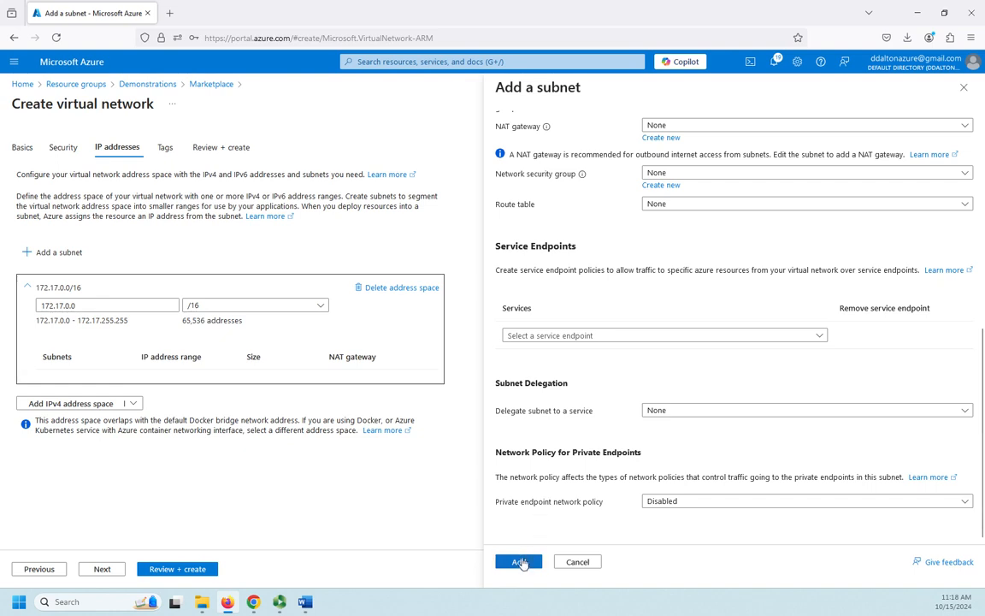
pyautogui.click(518, 562)
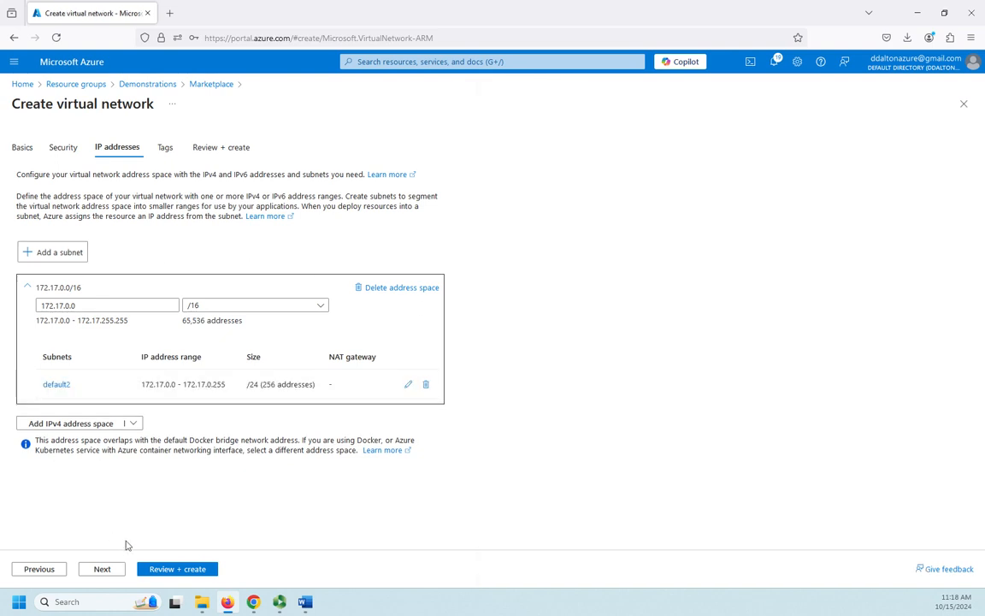
# Leave the tags empty and create the DemoNetwork2 virtual network.
pyautogui.click(99, 570)
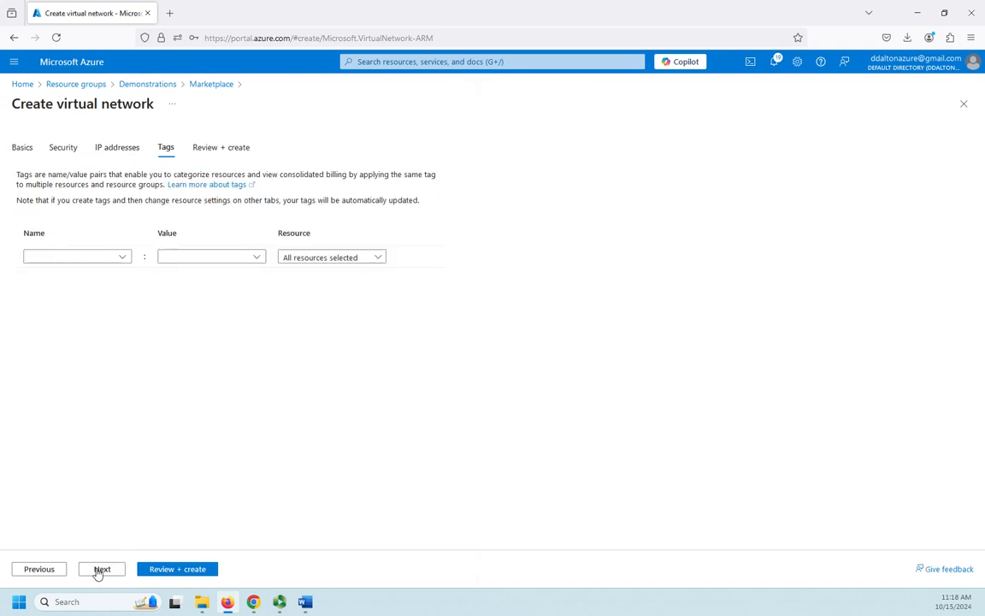
pyautogui.click(101, 570)
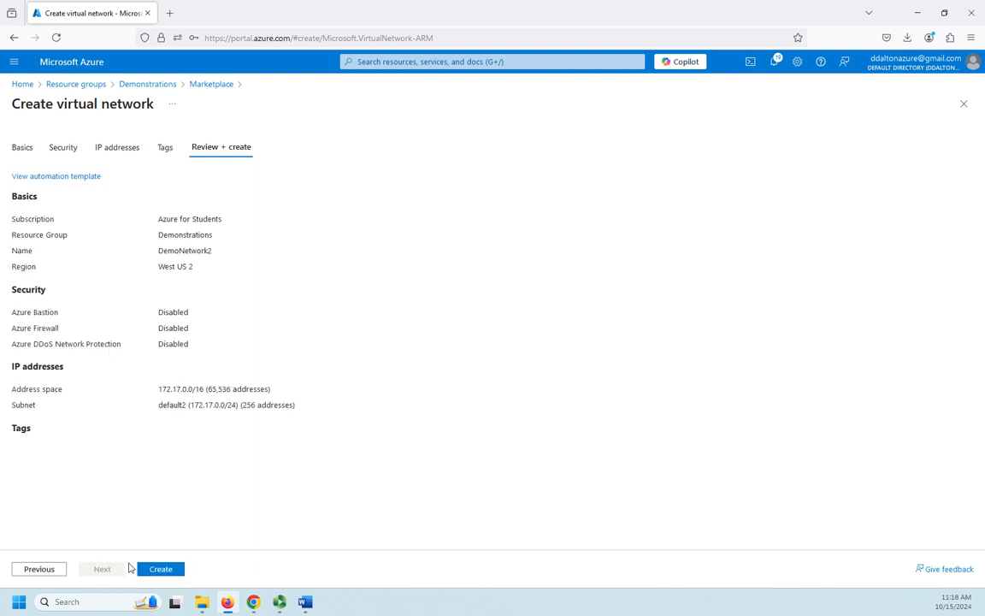
pyautogui.click(161, 569)
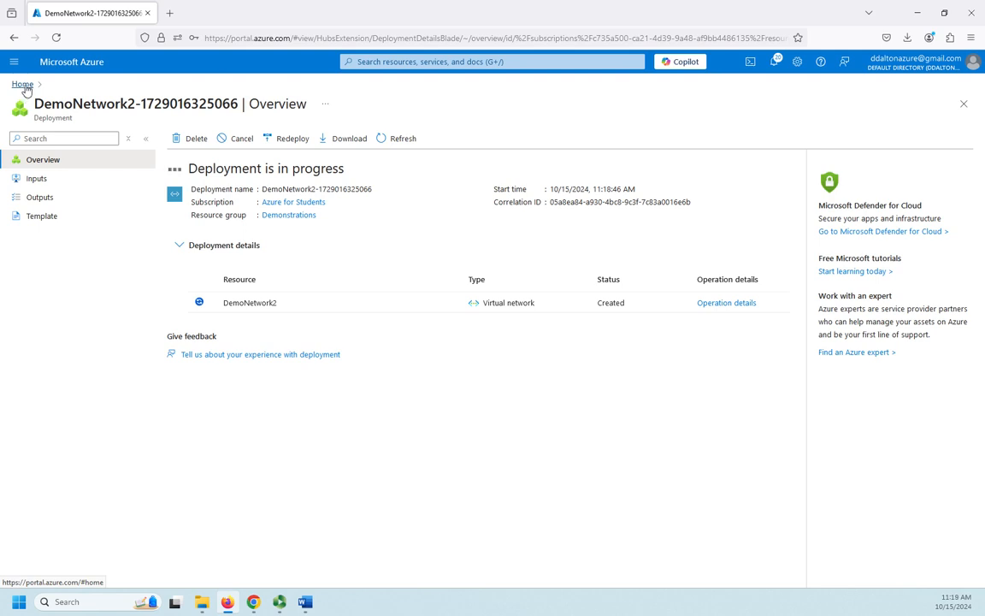
# Return to the Demonstrations resource group and open the peerings of DemoVirtualNetwork.
pyautogui.click(23, 88)
pyautogui.click(274, 137)
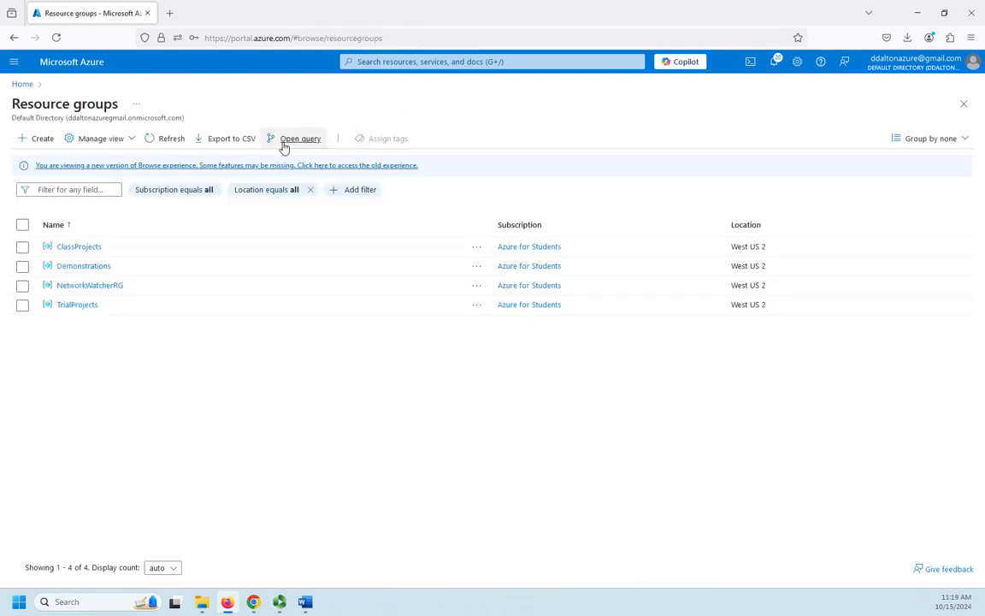
pyautogui.click(65, 270)
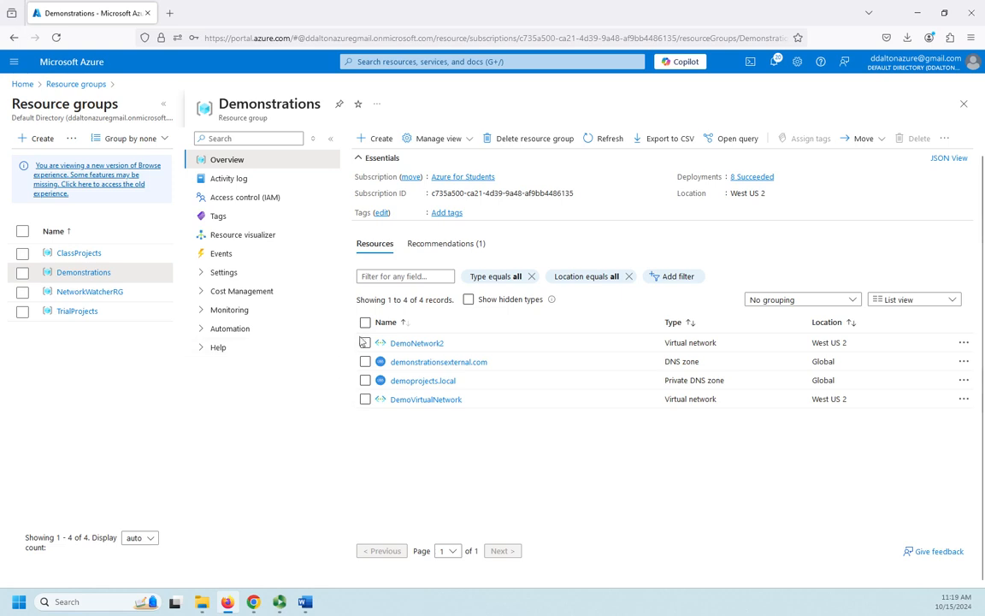
pyautogui.click(434, 405)
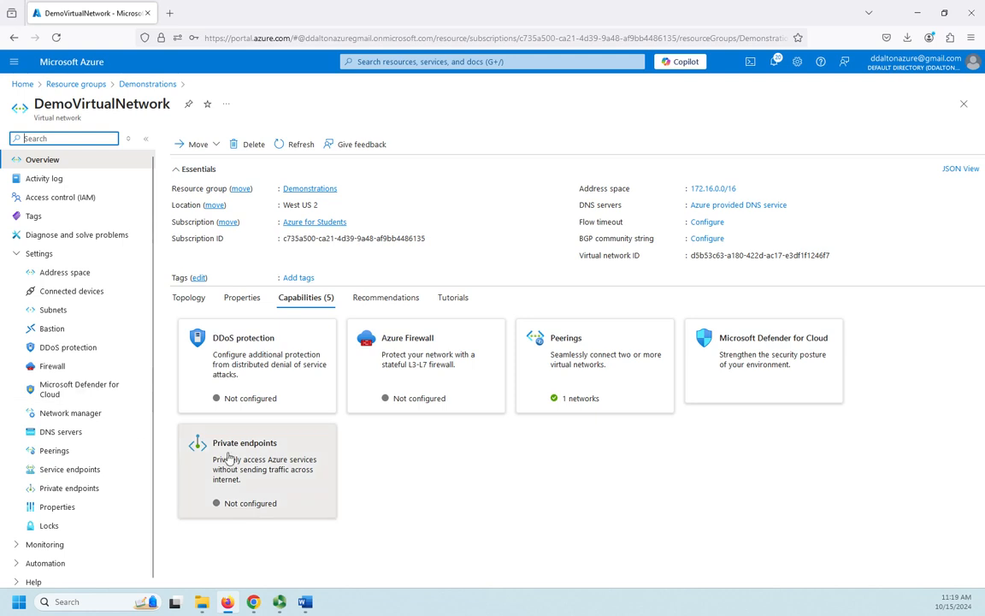
pyautogui.click(17, 253)
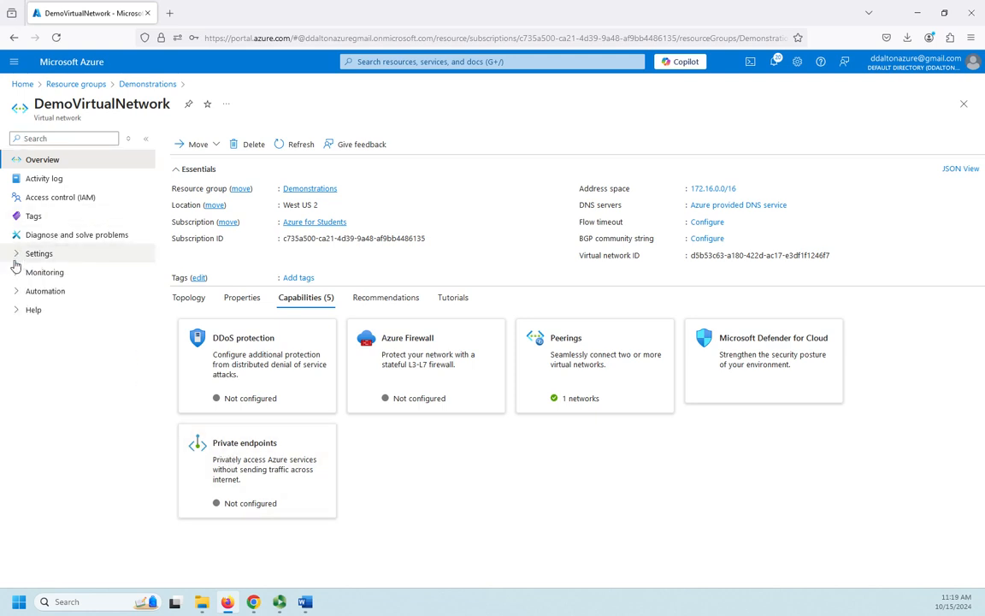
pyautogui.click(19, 254)
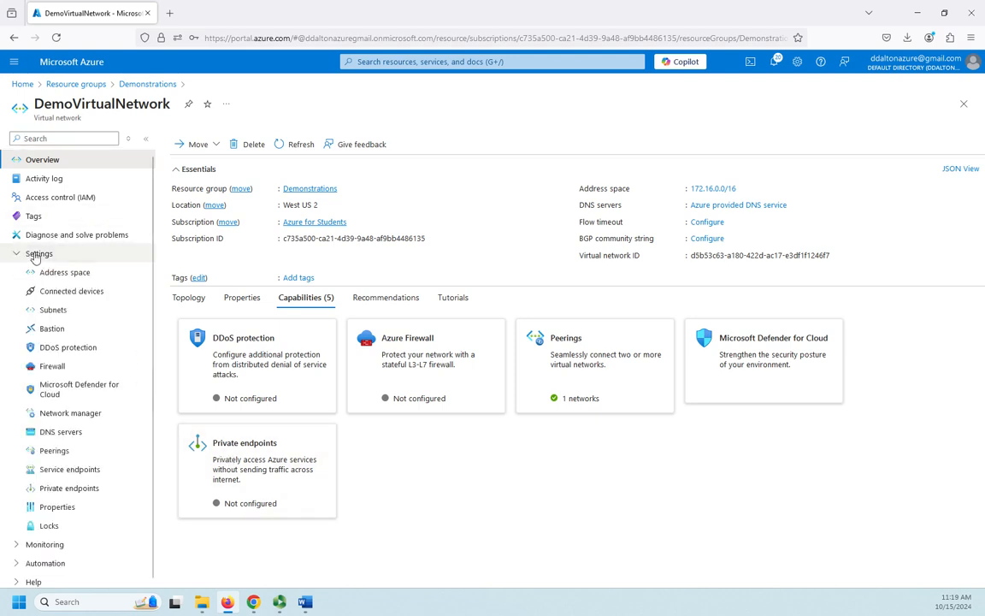
pyautogui.click(51, 453)
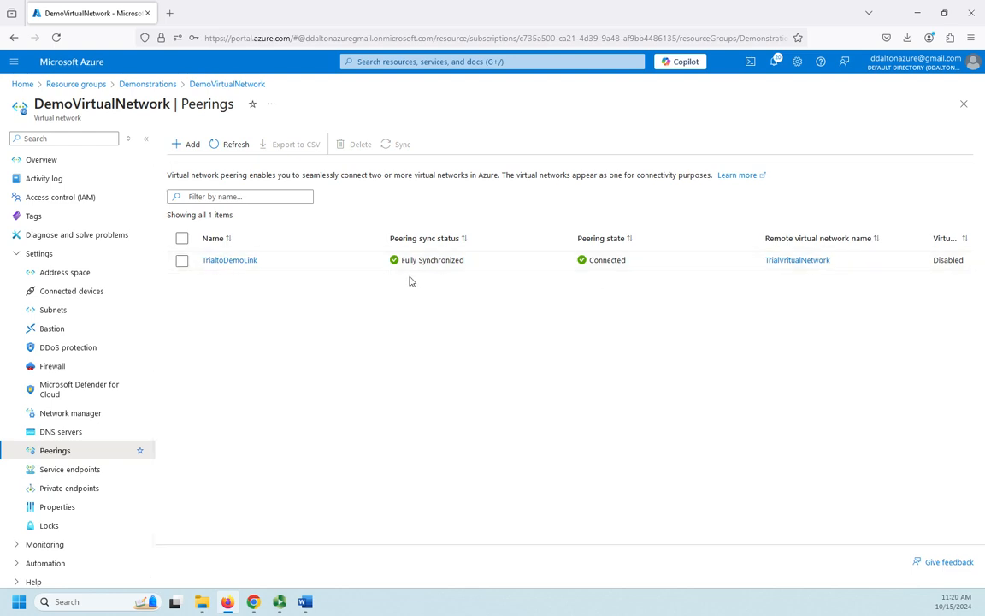
# Start a new peering on DemoVirtualNetwork with the remote link name DemoToDemoPeer and DemoNetwork2 (Demonstrations) as the remote virtual network.
pyautogui.click(181, 150)
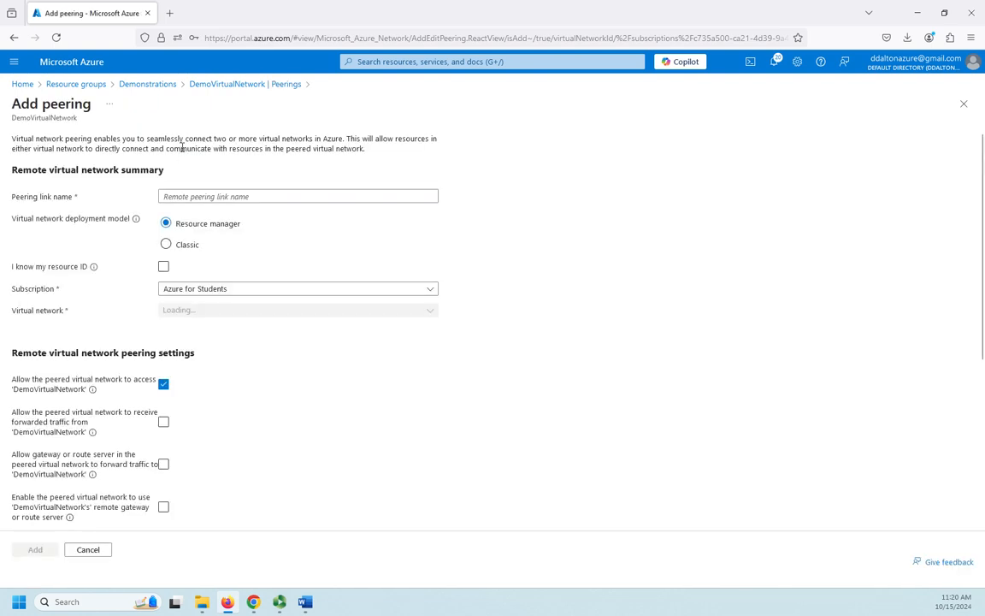
pyautogui.click(270, 195)
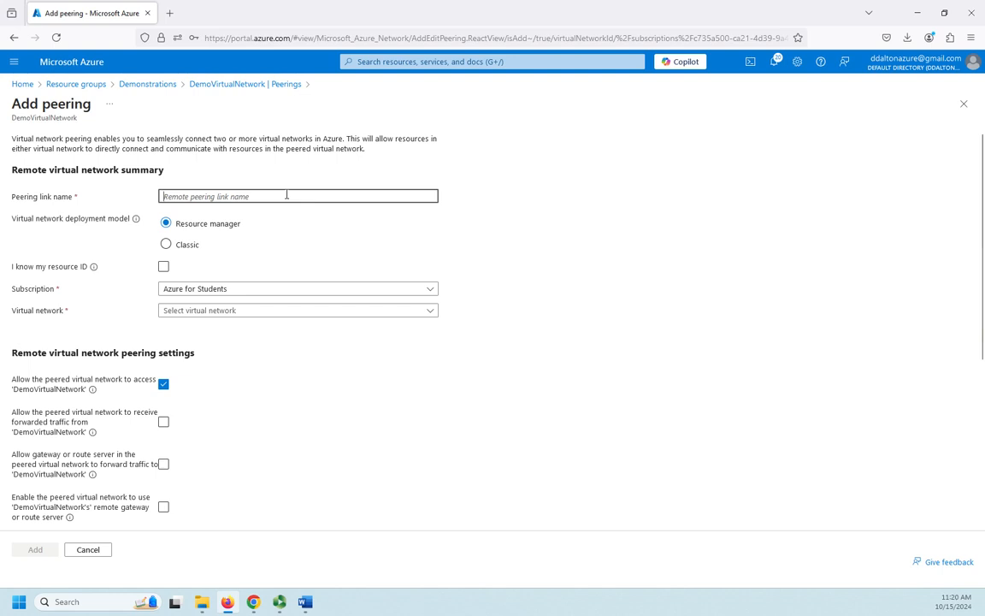
pyautogui.write('Demo')
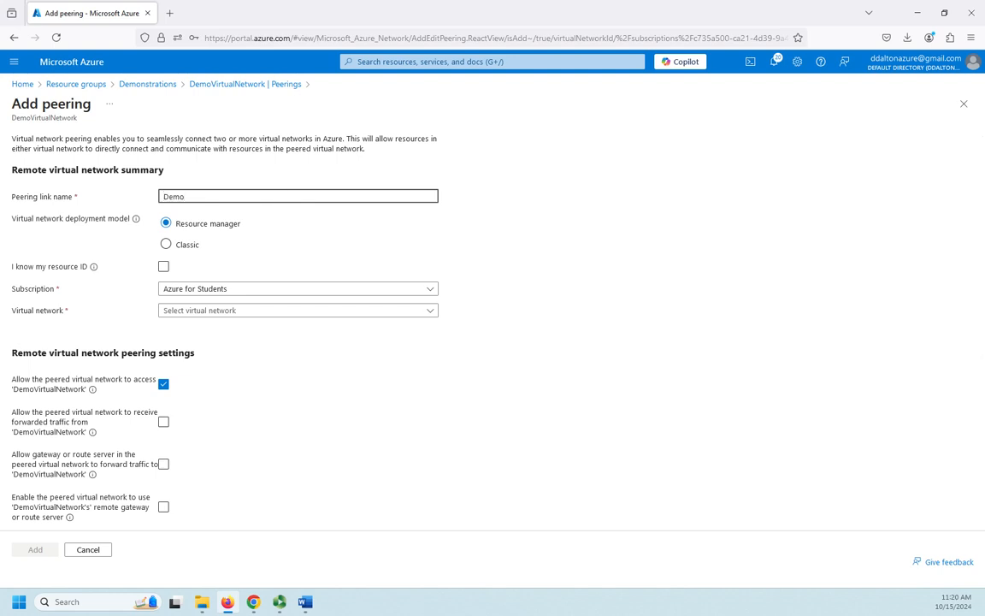
pyautogui.write('ToDemoPeer')
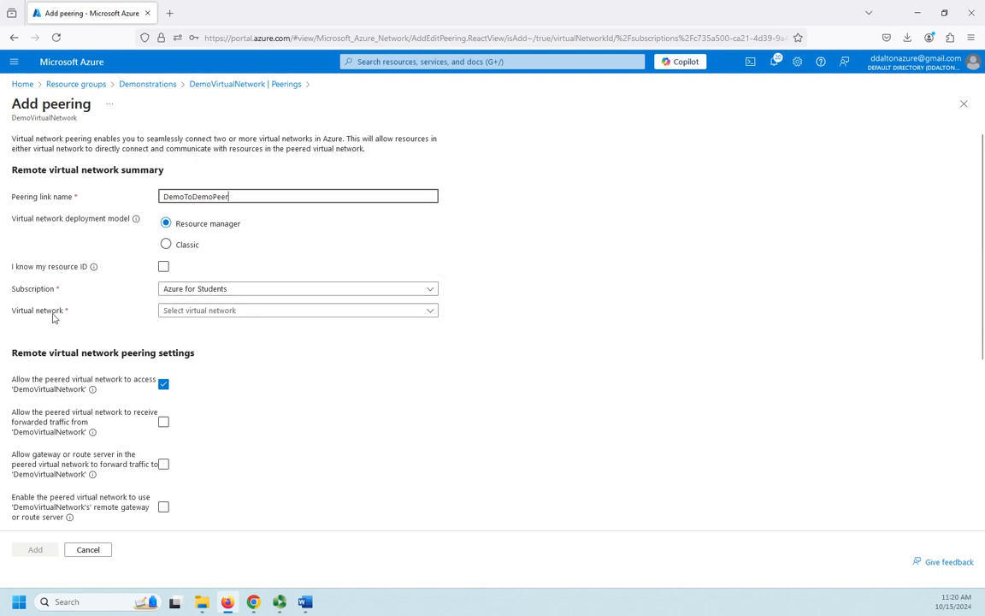
pyautogui.click(246, 312)
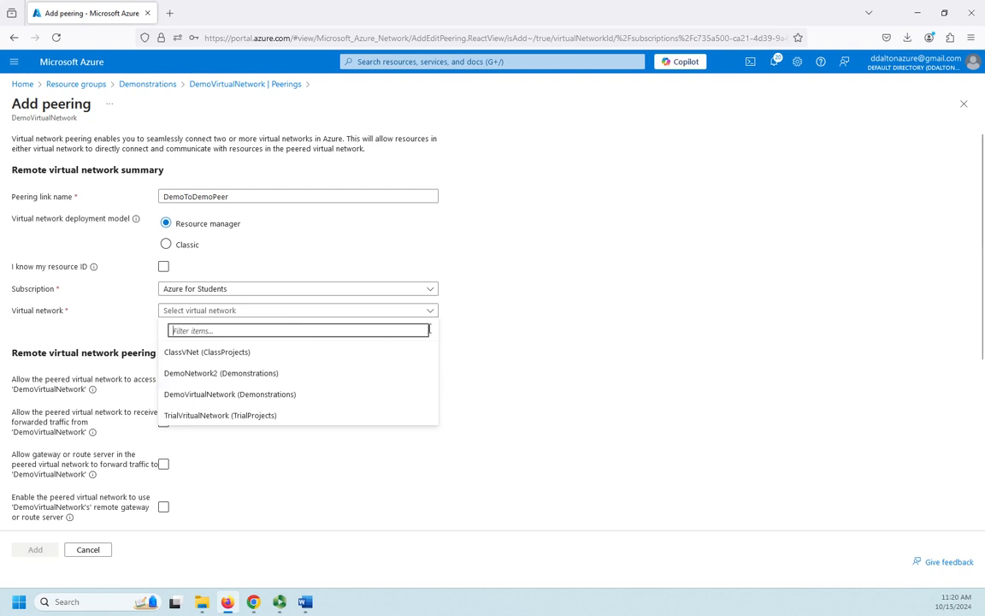
pyautogui.click(235, 377)
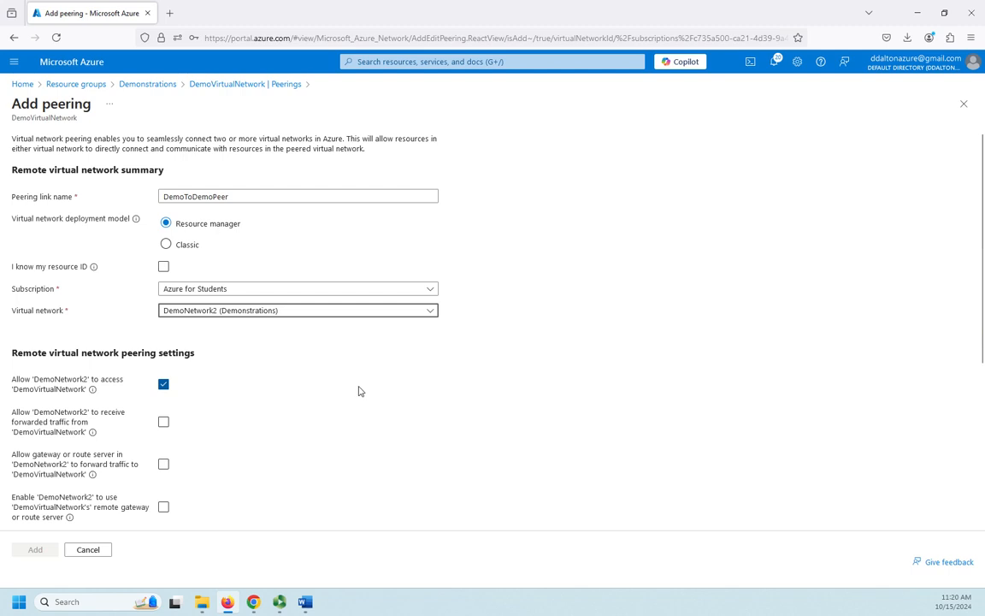
# Try disallowing DemoNetwork2's access to DemoVirtualNetwork in the remote peering settings, and allow it again.
pyautogui.scroll(-3, 359, 391)
pyautogui.scroll(2, 360, 391)
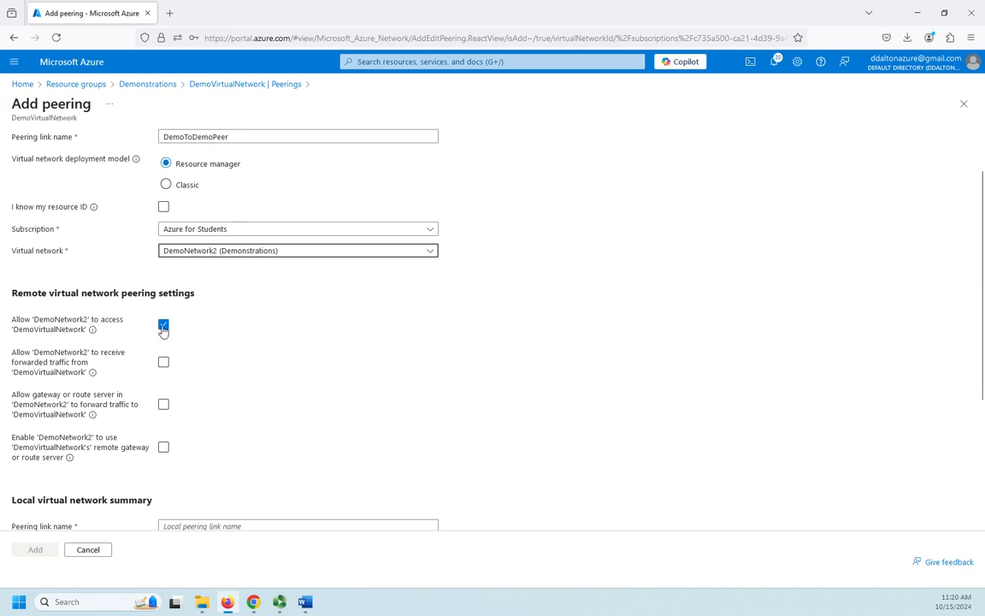
pyautogui.scroll(-1, 165, 284)
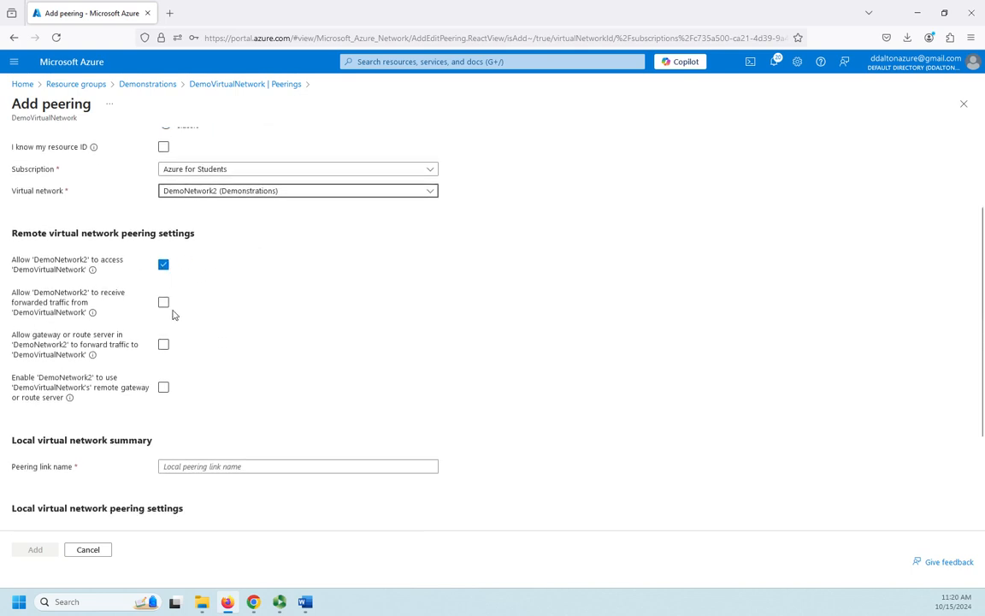
pyautogui.click(162, 268)
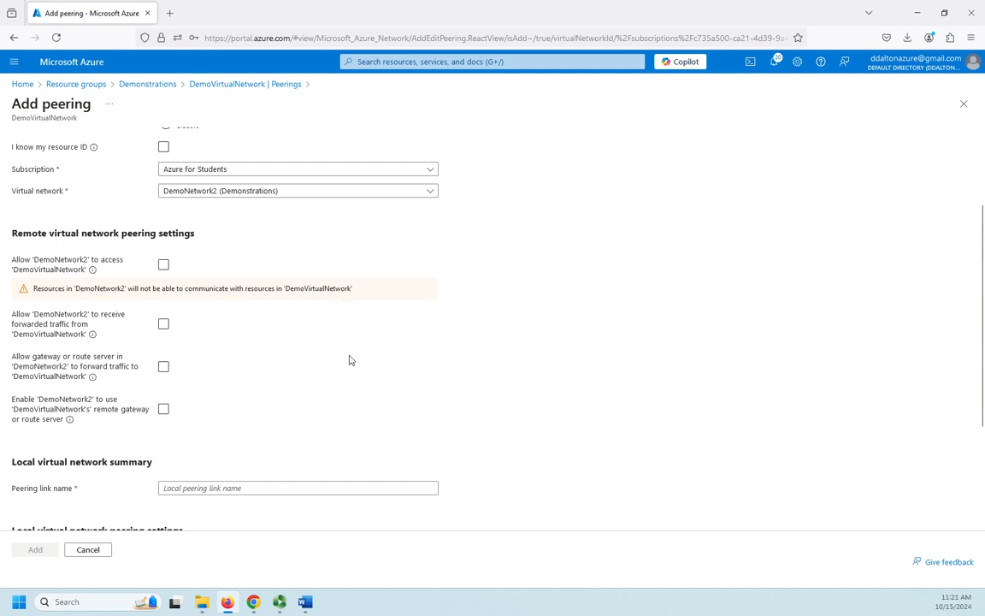
pyautogui.scroll(-3, 347, 358)
pyautogui.scroll(5, 349, 363)
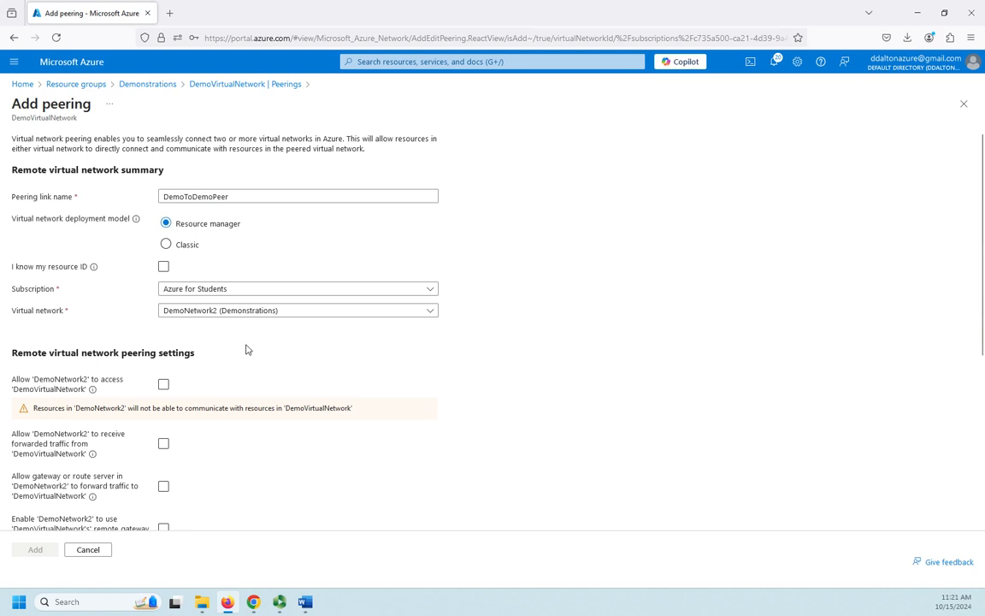
pyautogui.click(164, 384)
# Review the remote and local virtual network peering settings for access, forwarded traffic and gateway or route server use.
pyautogui.scroll(-3, 406, 439)
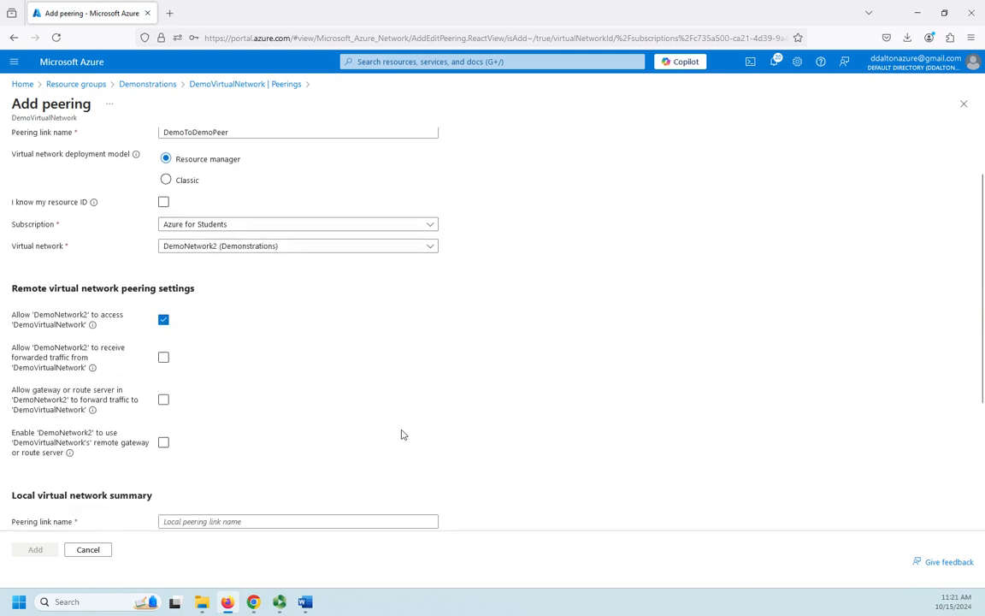
pyautogui.scroll(1, 391, 407)
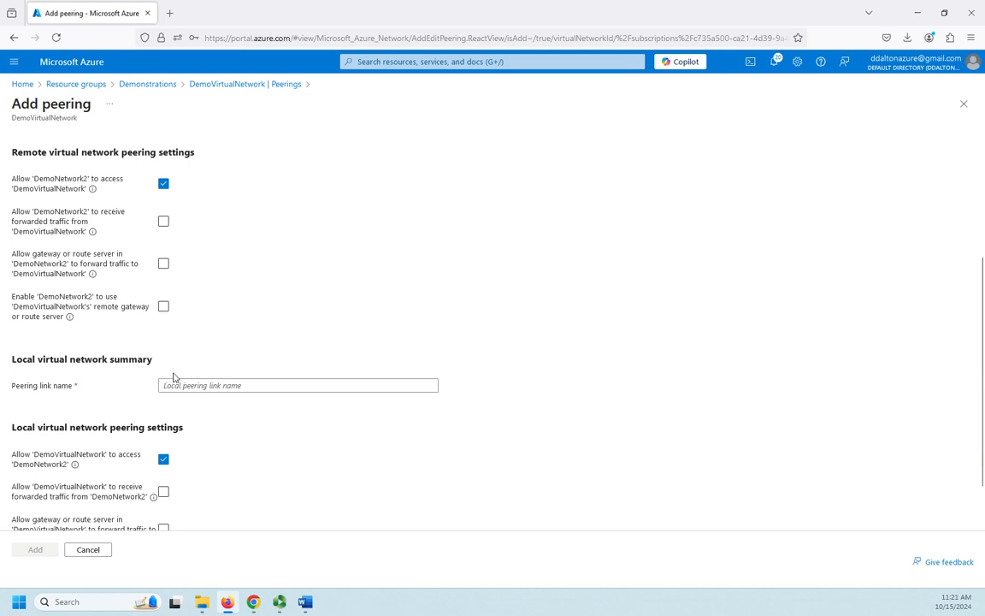
pyautogui.scroll(5, 263, 391)
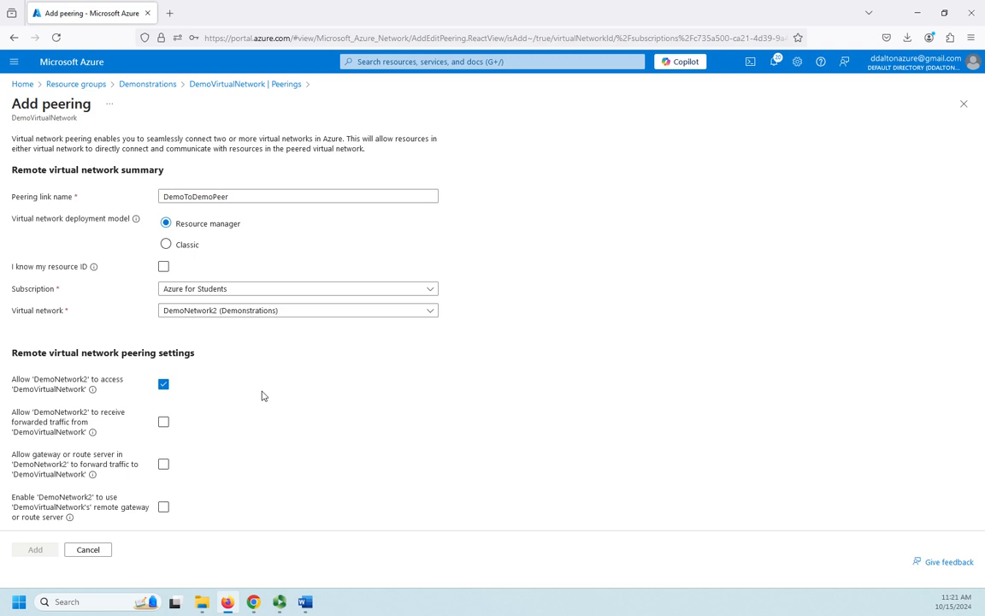
pyautogui.scroll(-3, 262, 395)
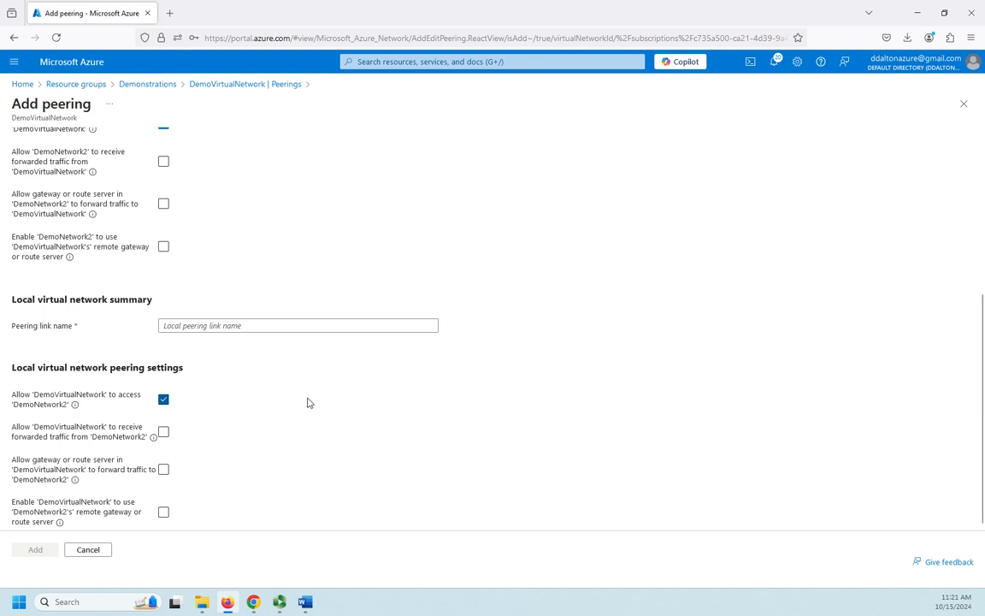
pyautogui.scroll(3, 307, 402)
pyautogui.scroll(-1, 308, 402)
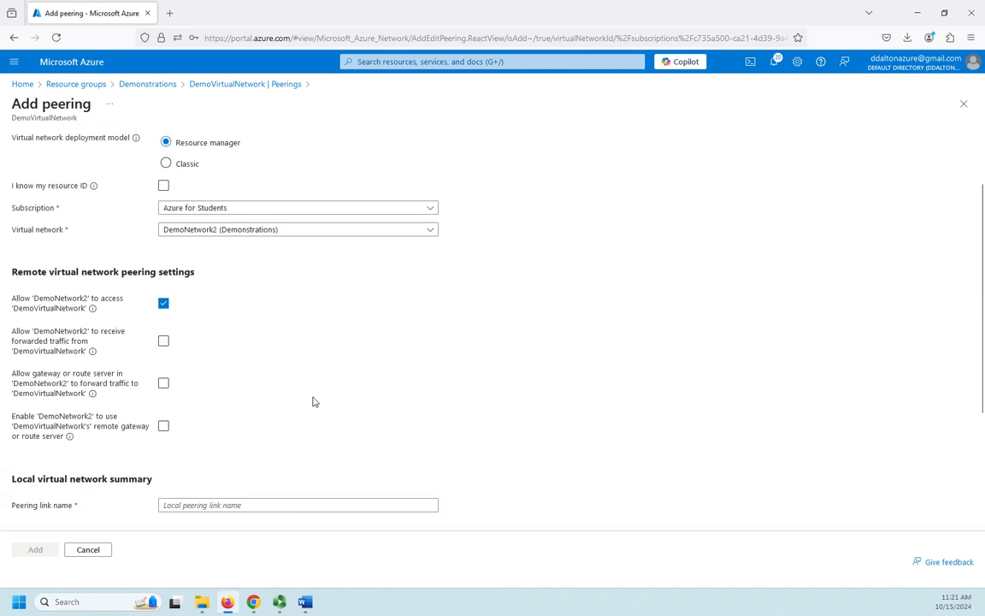
pyautogui.scroll(2, 317, 393)
pyautogui.scroll(-3, 263, 337)
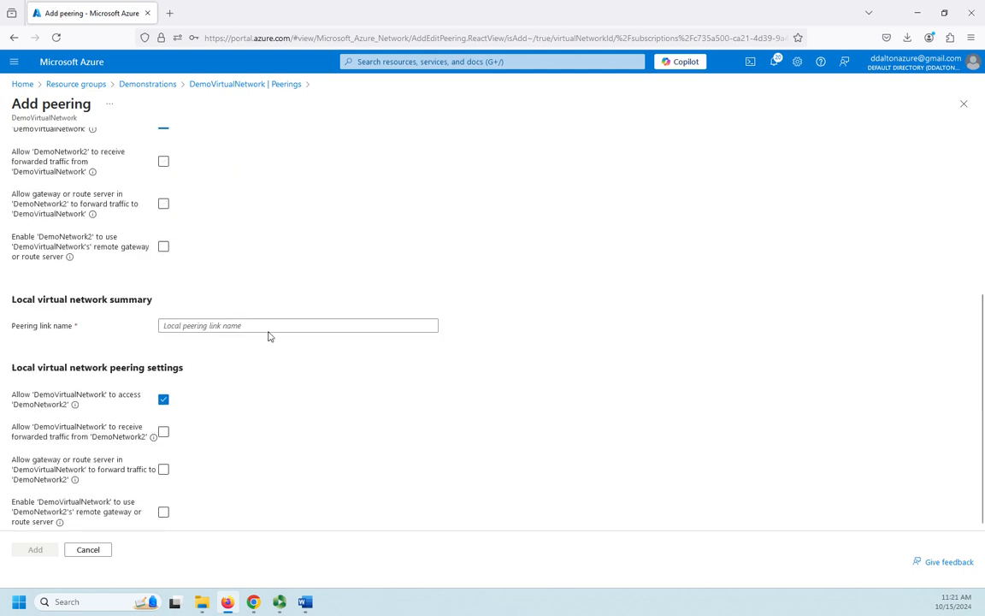
# Name the local peering link DemoToDemoPeer, keep the default local peering settings and add the peering.
pyautogui.click(266, 323)
pyautogui.write('Demo')
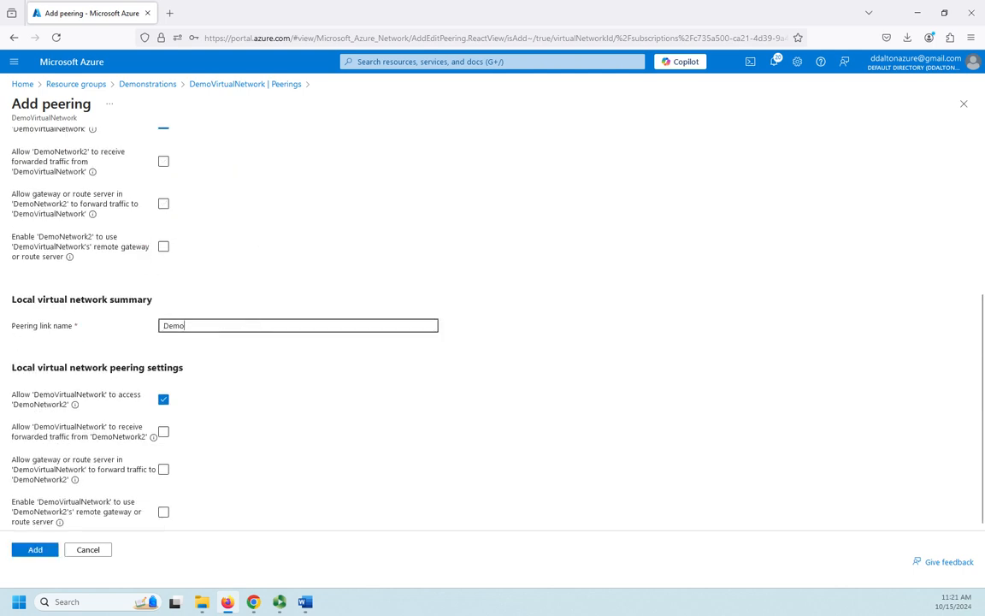
pyautogui.write('ToDem')
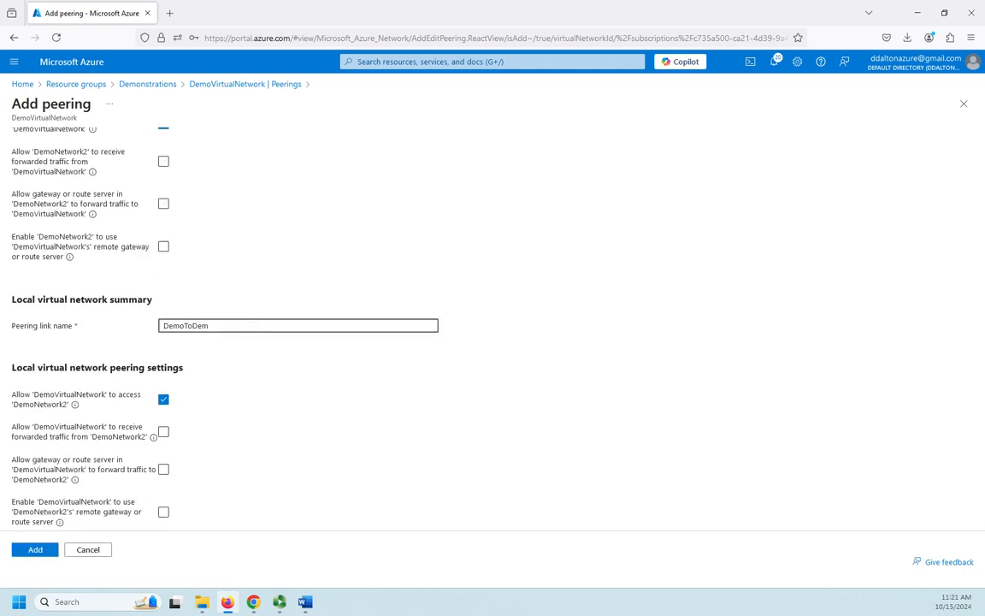
pyautogui.write('oPeer')
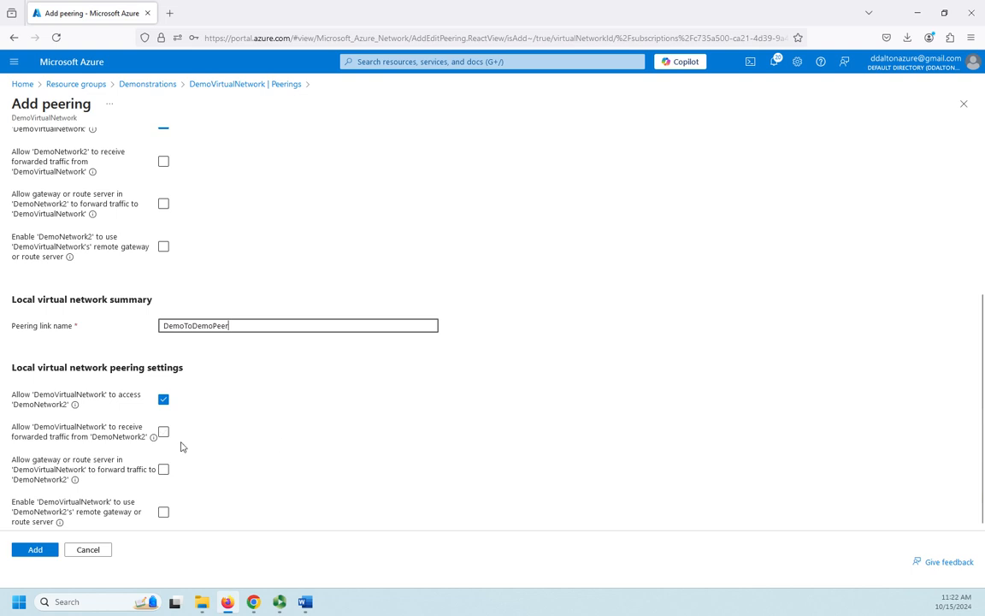
pyautogui.moveTo(154, 440)
pyautogui.scroll(3, 146, 425)
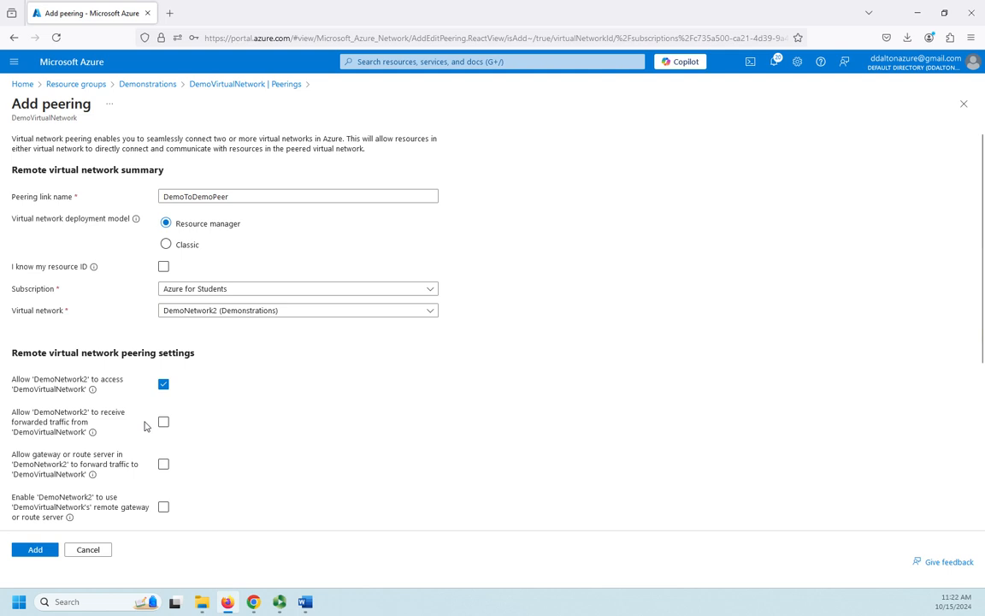
pyautogui.scroll(-3, 146, 425)
pyautogui.click(36, 556)
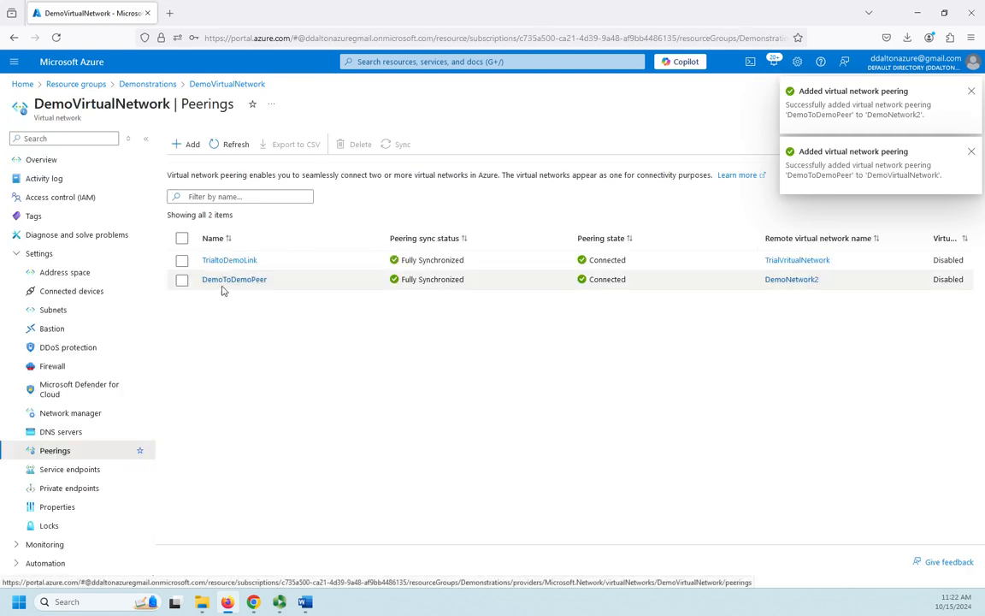
# Dismiss the notifications and resize the peerings list columns so the full virtual network gateway or route server heading fits.
pyautogui.click(972, 92)
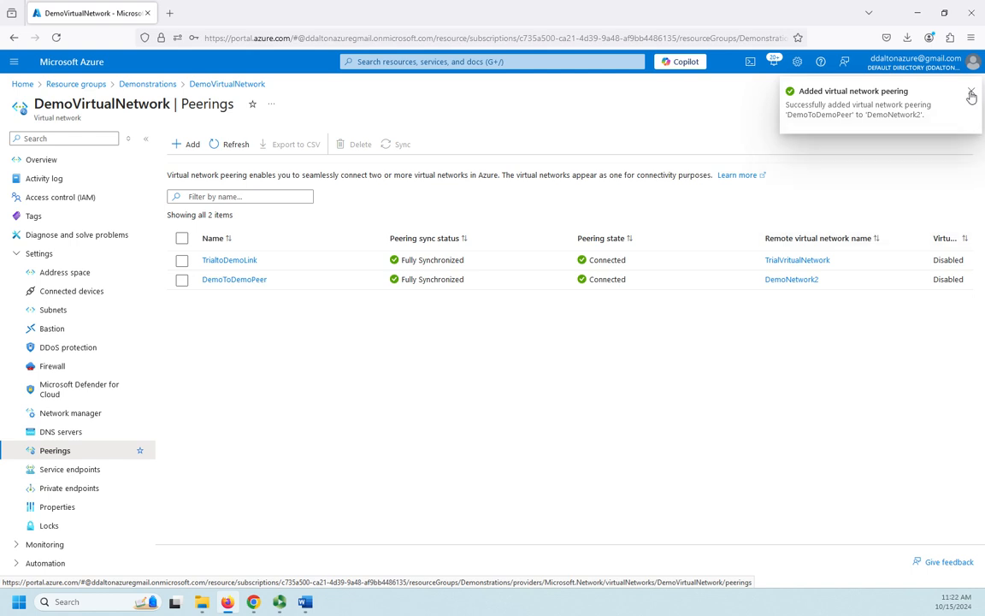
pyautogui.click(969, 92)
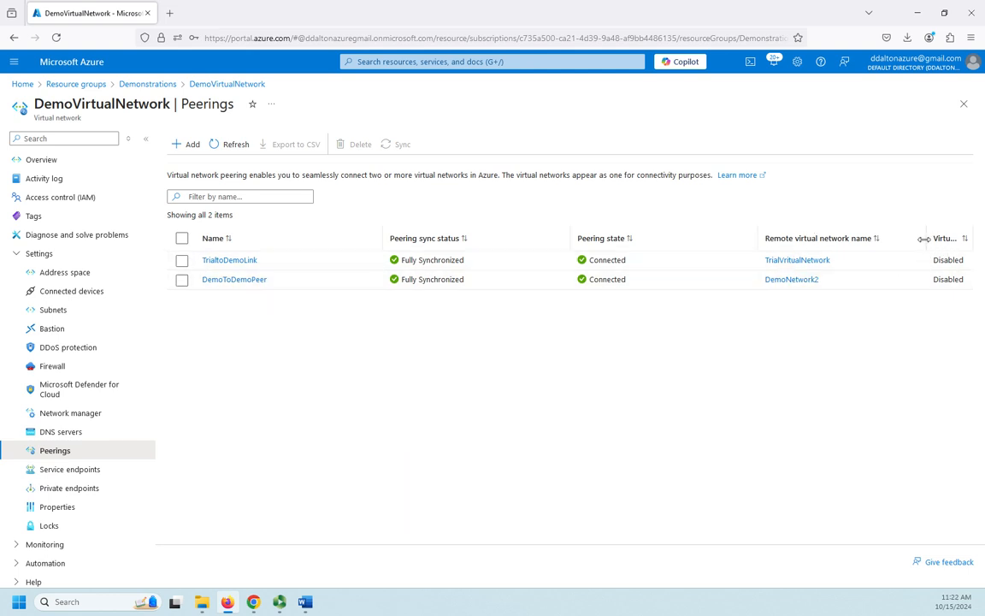
pyautogui.moveTo(925, 239); pyautogui.dragTo(887, 242)
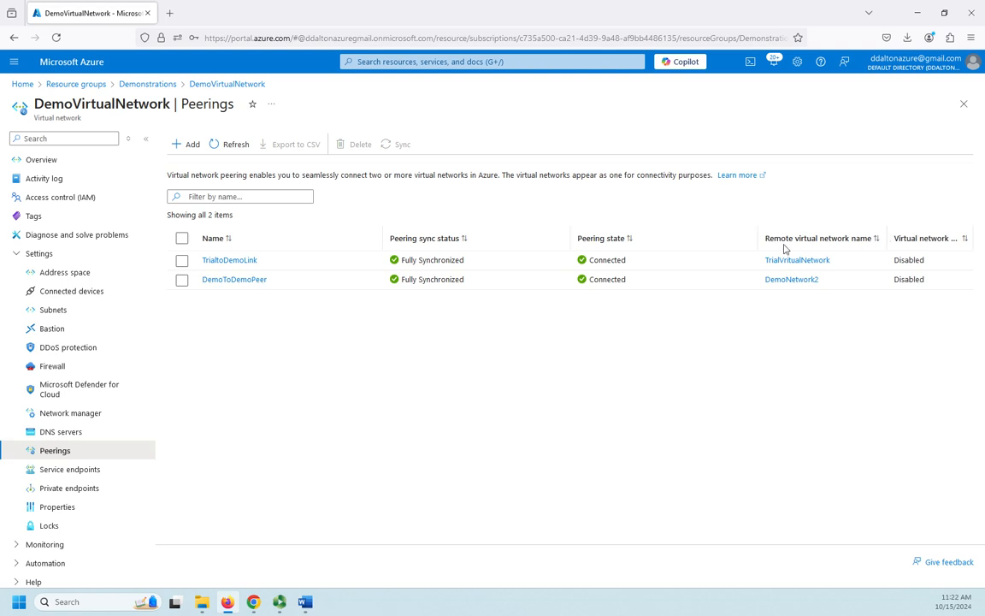
pyautogui.moveTo(754, 238); pyautogui.dragTo(650, 234)
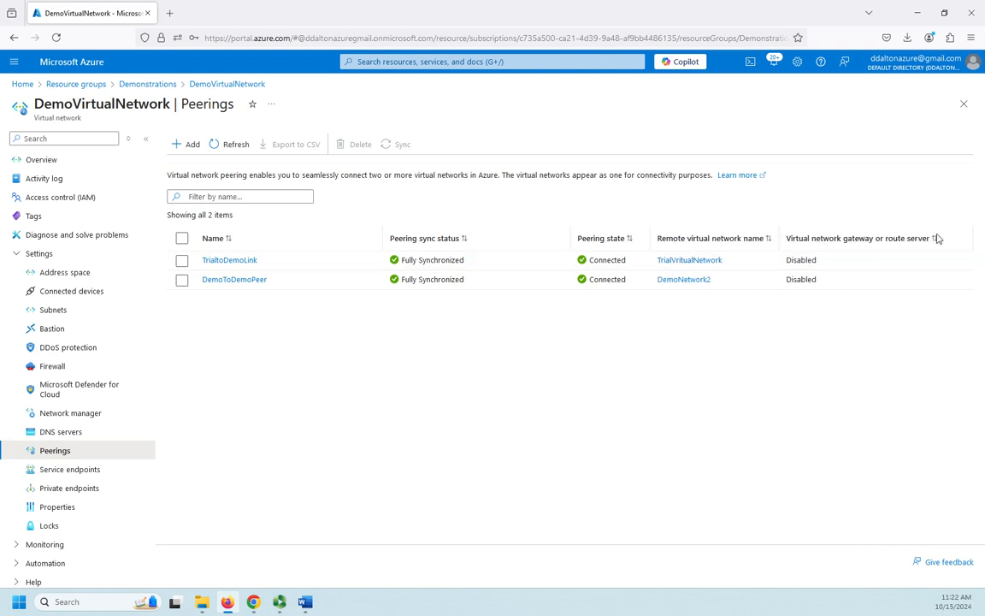
# Check the peerings of the remote network DemoNetwork2 and return to the Demonstrations resource group.
pyautogui.click(692, 280)
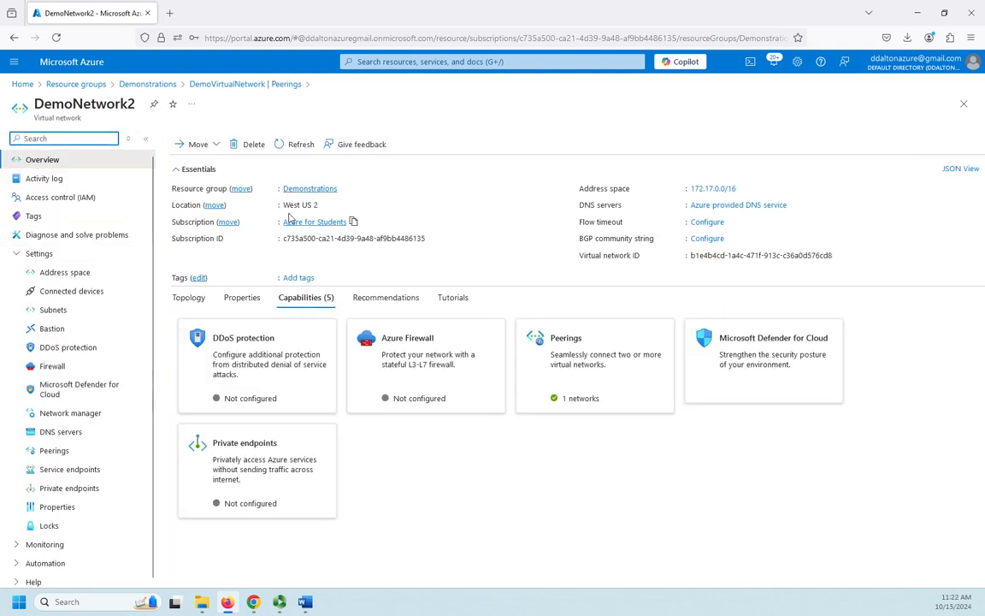
pyautogui.click(57, 453)
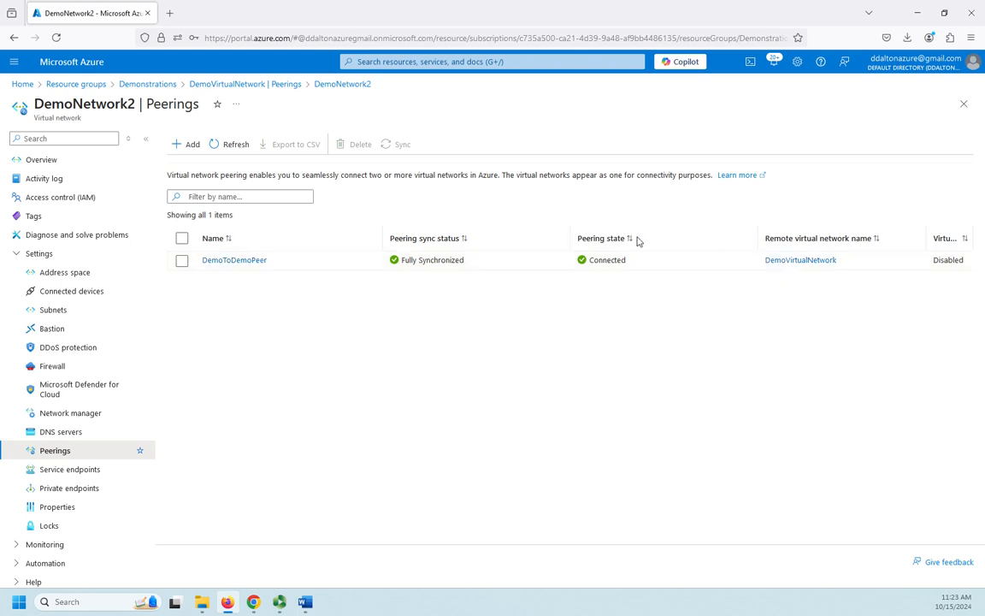
pyautogui.click(130, 84)
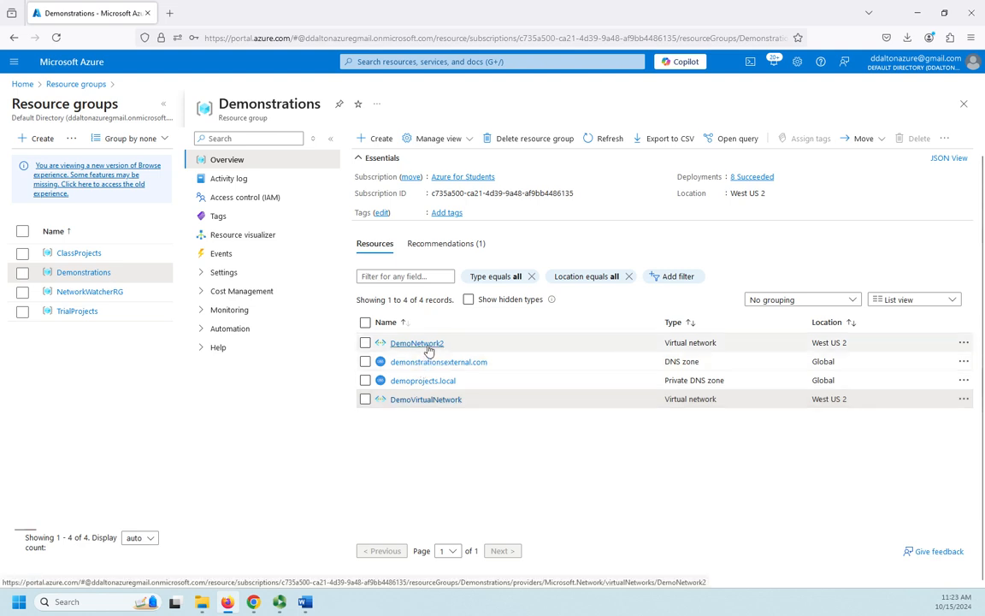